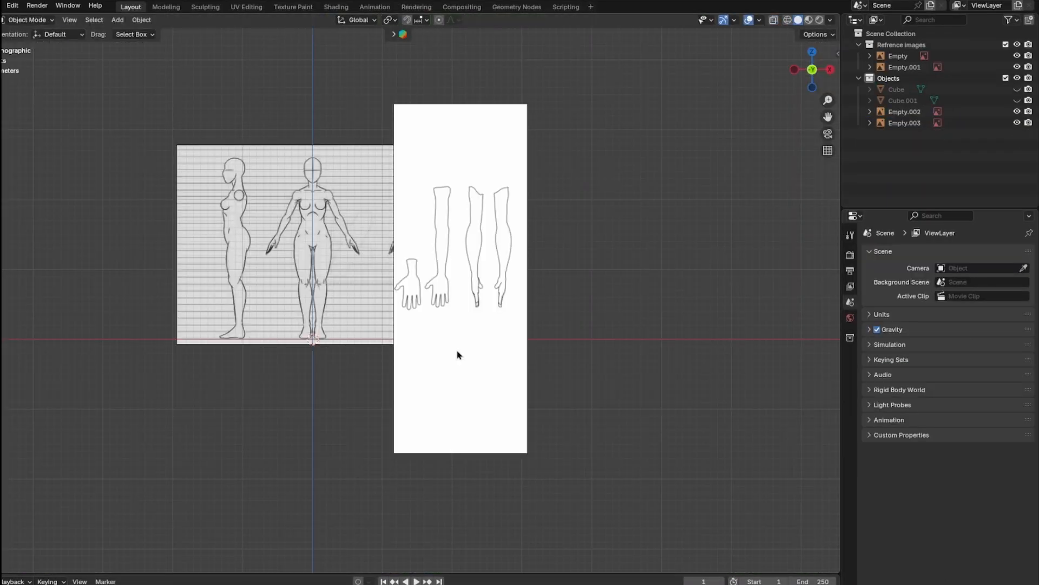
Step: Add a cube, scale it to 0.342 and place it over the hand of the rightmost side-view arm drawing
key(shift+a)
click(498, 372)
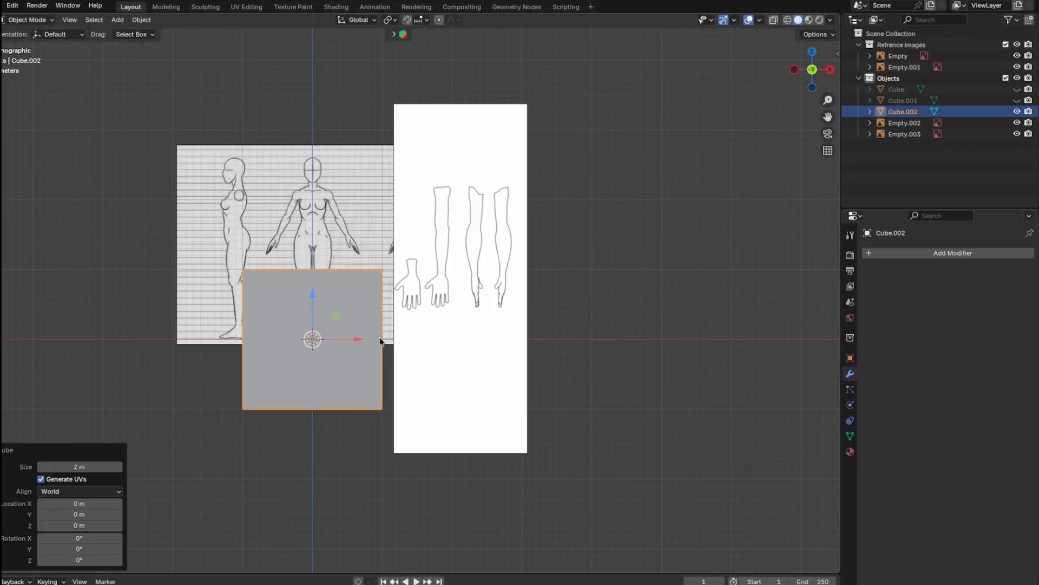
drag(363, 337, 554, 317)
key(s)
click(544, 313)
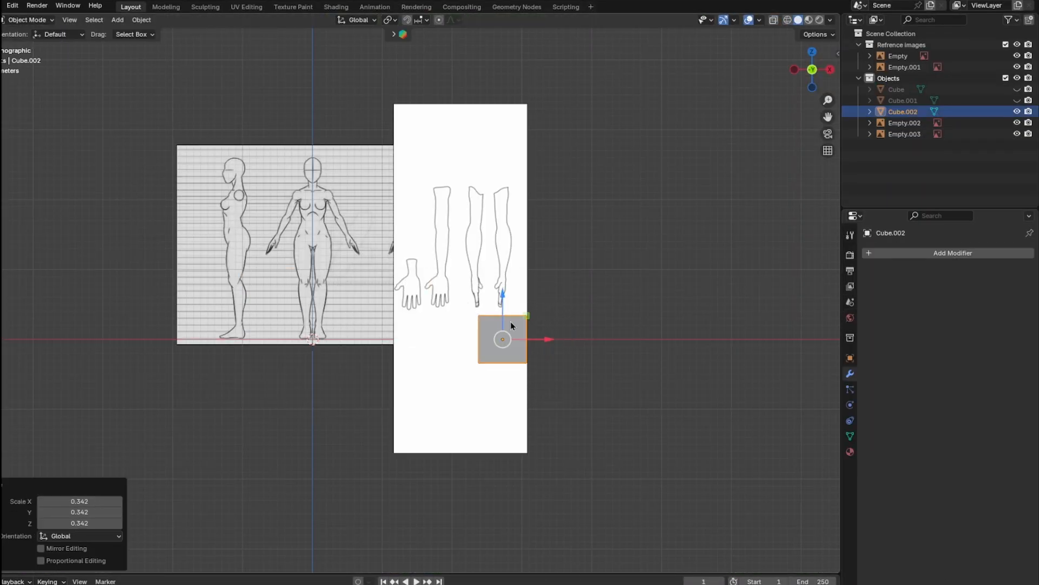
drag(504, 295, 504, 249)
Step: Give the cube a level 2 Subdivision modifier and disable its optimal display
scroll(559, 279, up, 5)
shift+middle_drag(559, 280, 527, 292)
key(ctrl+2)
scroll(527, 292, up, 3)
click(941, 331)
shift+middle_drag(631, 336, 569, 330)
scroll(569, 329, up, 1)
Step: Scale the cube's mesh to 0.432 in wireframe edit mode and subdivide it once
key(Tab)
key(shift+z)
shift+middle_drag(640, 285, 628, 299)
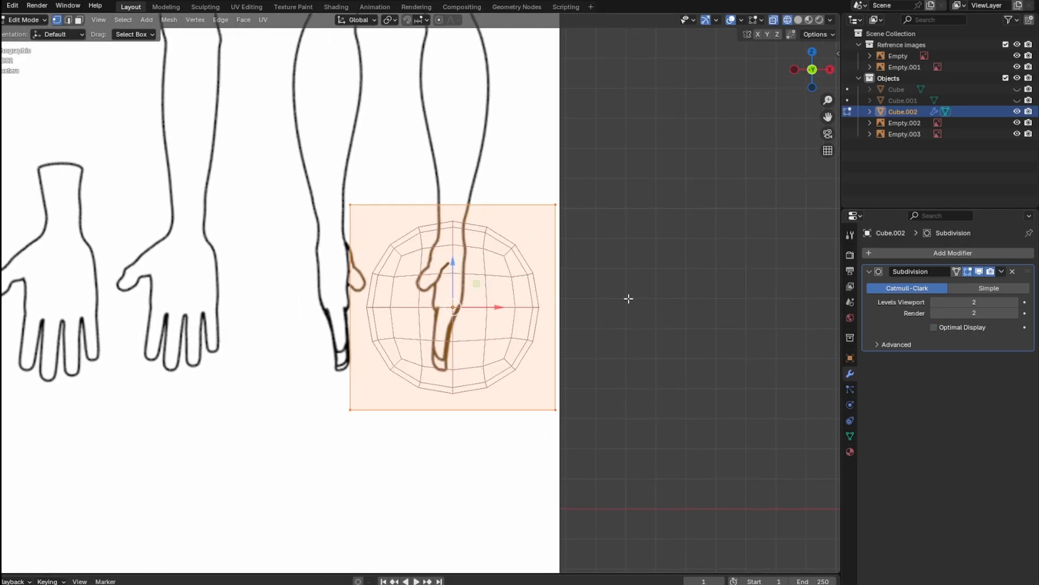
scroll(628, 299, up, 1)
key(s)
click(522, 294)
right_click(523, 294)
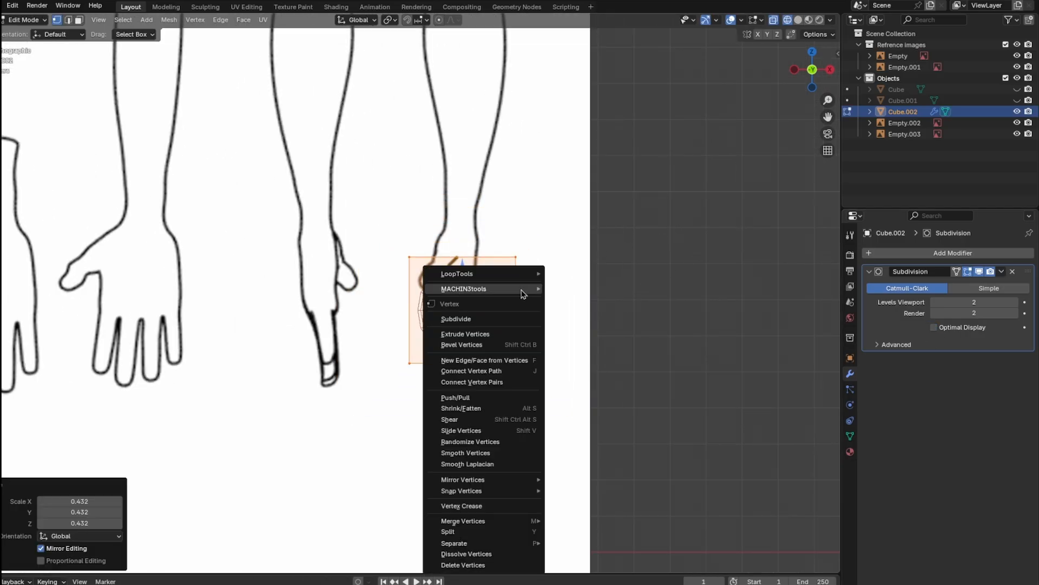
click(454, 321)
Step: Scale the subdivided mesh down to hand size and move it up over the palm of the side-view hand
scroll(472, 297, up, 2)
shift+middle_drag(531, 290, 486, 324)
scroll(486, 324, up, 1)
key(s)
click(572, 259)
drag(453, 314, 444, 259)
drag(494, 305, 485, 305)
scroll(607, 306, up, 2)
shift+middle_drag(608, 306, 609, 312)
Step: Narrow the palm mesh along X, stretch it along Z and center it within the side-view palm outline
key(s)
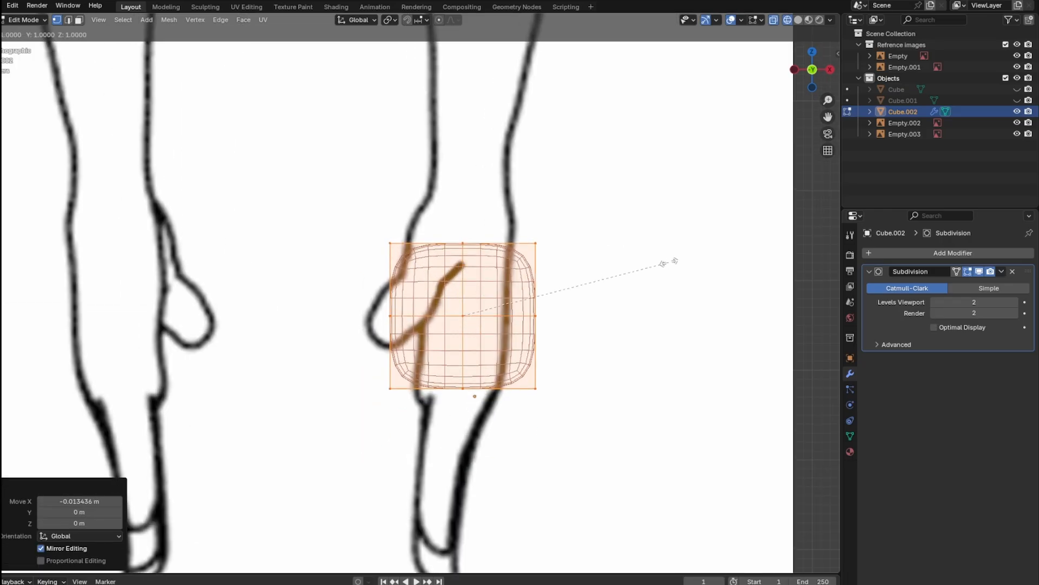
key(x)
click(596, 285)
key(s)
key(z)
drag(464, 272, 467, 251)
click(542, 215)
drag(492, 297, 493, 295)
shift+middle_drag(525, 283, 518, 318)
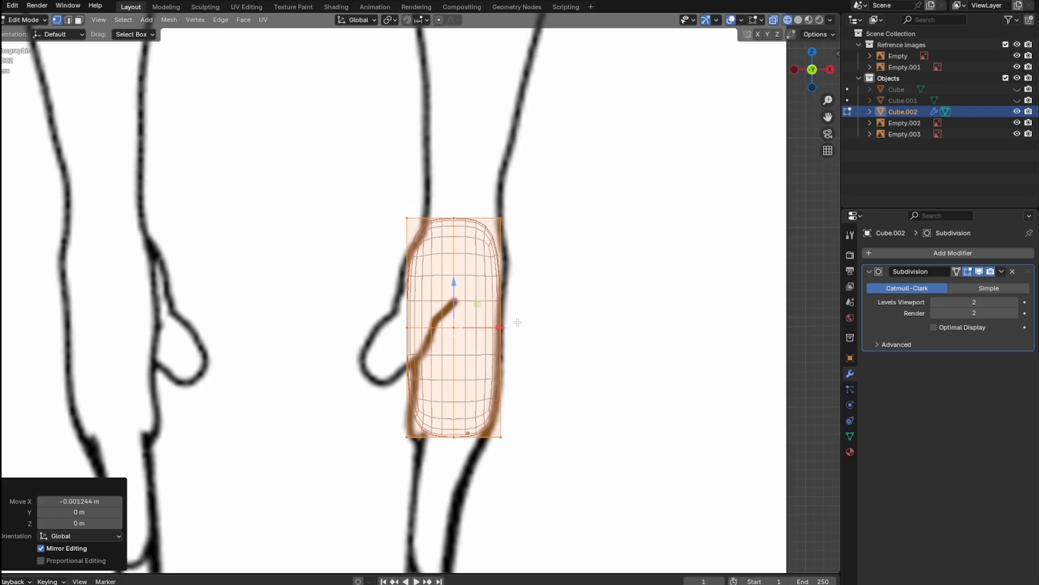
Step: Tilt the palm mesh slightly and move its top center and top corner vertices to match the wrist outline
scroll(518, 318, up, 1)
key(r)
click(486, 191)
click(486, 188)
drag(474, 168, 486, 132)
click(412, 203)
drag(449, 206, 461, 205)
click(524, 204)
drag(556, 206, 555, 211)
shift+middle_drag(533, 296, 537, 238)
Step: Move the palm's lower vertices to the knuckle outline and shift the thumb-side middle vertices inward about 0.014 m along X
drag(435, 384, 398, 428)
drag(408, 378, 407, 392)
drag(447, 419, 470, 414)
drag(462, 362, 463, 352)
drag(507, 411, 521, 421)
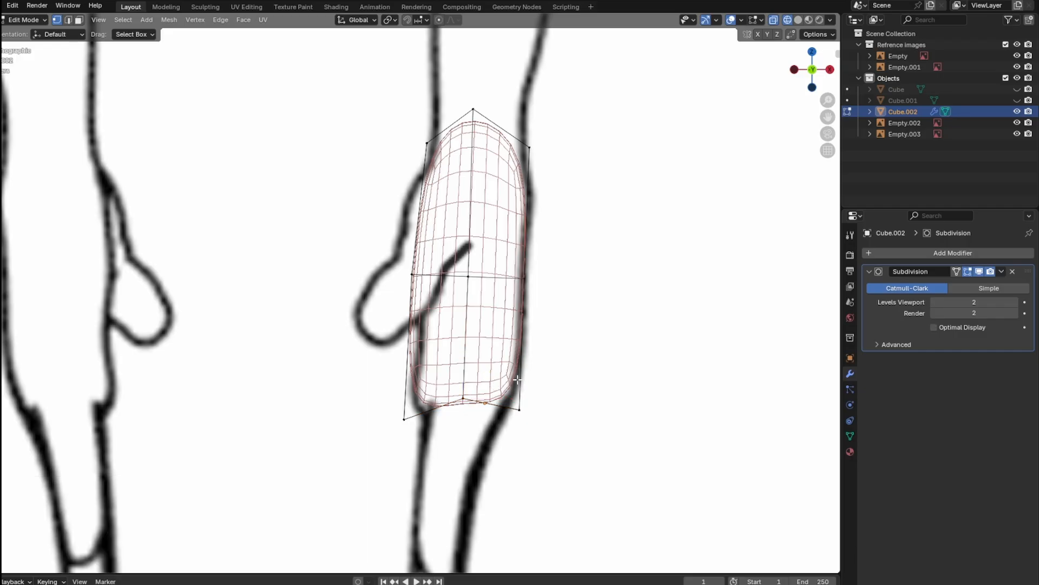
drag(519, 380, 519, 364)
drag(559, 391, 561, 391)
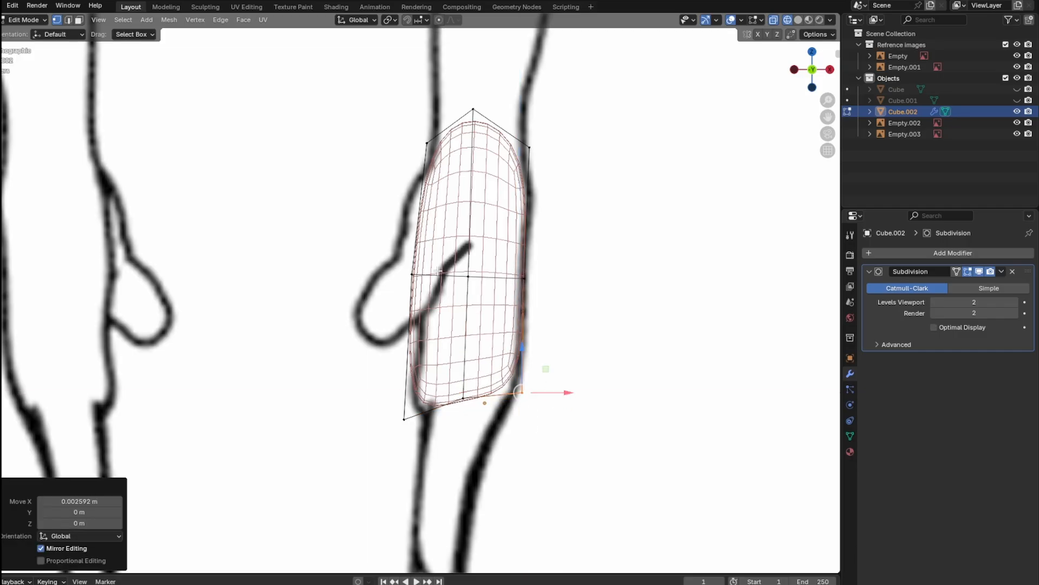
drag(435, 264, 402, 287)
drag(464, 274, 470, 273)
scroll(484, 313, down, 4)
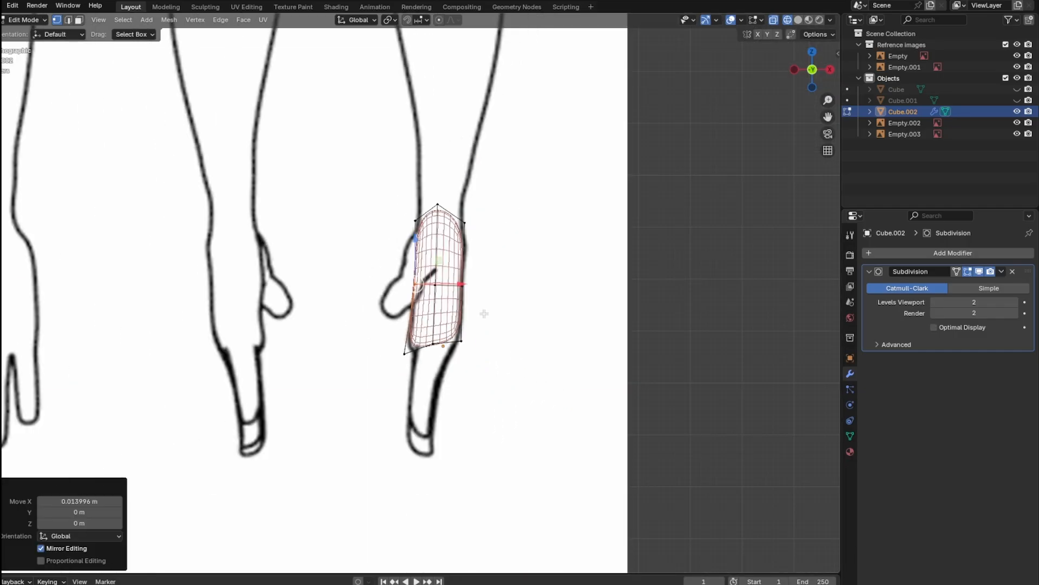
Step: Switch to the right view and shift the whole palm mesh about 0.001 m along Y over the open-hand drawing
click(830, 71)
scroll(487, 281, down, 2)
scroll(488, 281, up, 2)
key(a)
drag(419, 284, 422, 285)
scroll(477, 271, up, 3)
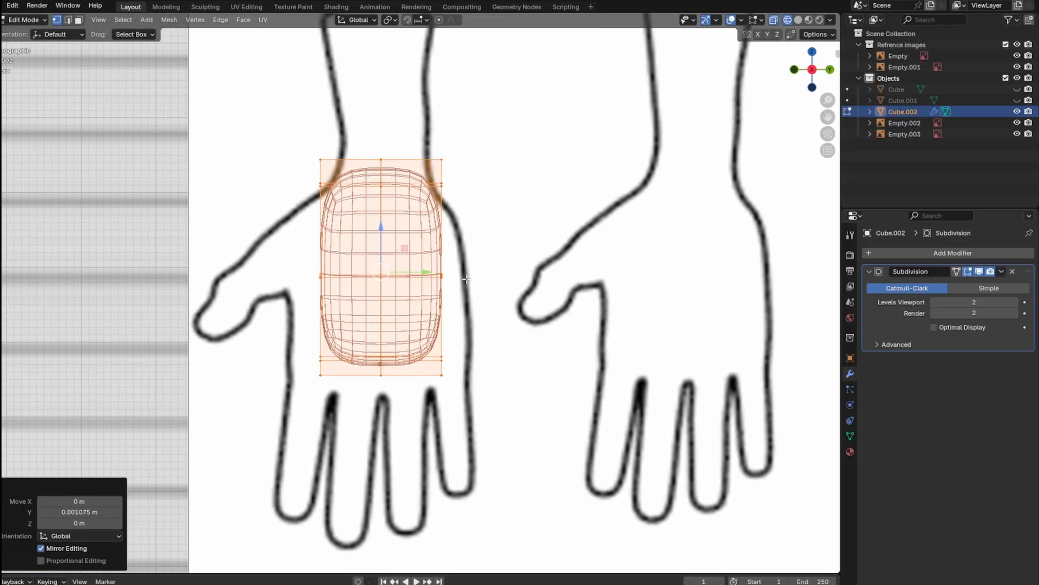
Step: Widen the lower palm by moving the little-finger side about 0.032 m along Y and the thumb side out to its outline
drag(512, 247, 468, 378)
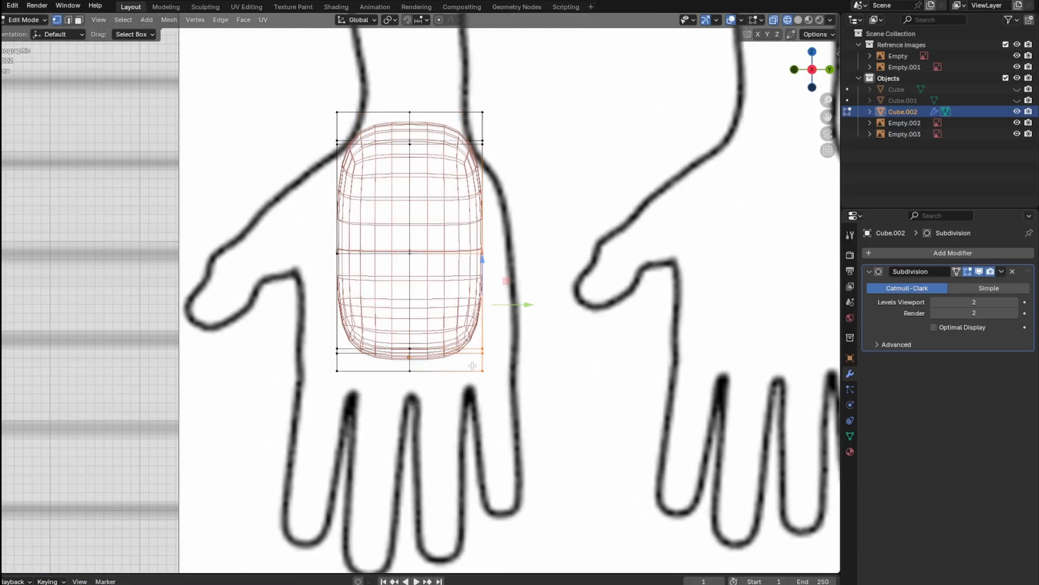
scroll(490, 279, down, 1)
drag(504, 301, 512, 296)
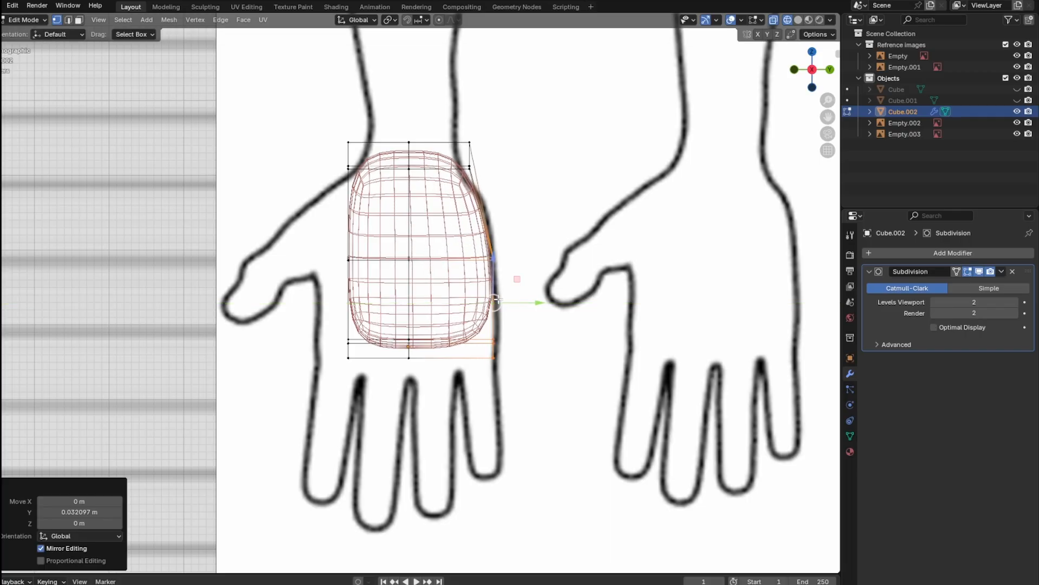
drag(381, 234, 330, 376)
drag(396, 305, 361, 332)
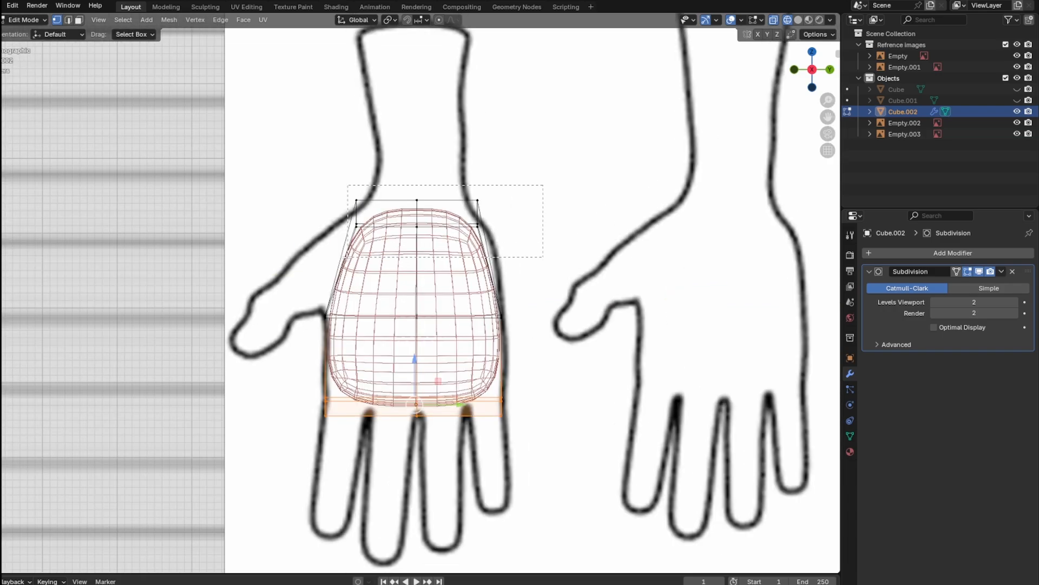
Step: Raise the palm's top vertices about 0.022 m along Z toward the wrist and display the mesh in solid shading
drag(543, 257, 543, 257)
drag(416, 165, 416, 155)
scroll(456, 301, down, 3)
key(shift+z)
scroll(457, 301, down, 2)
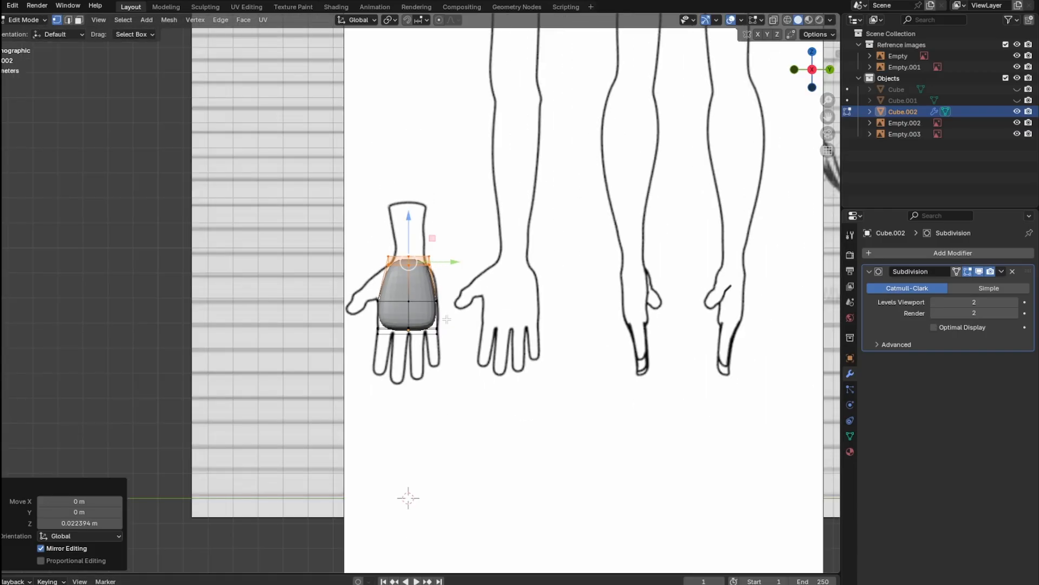
Step: Leave edit mode and add a second cube scaled to 0.518 with a level 2 Subdivision modifier, optimal display off
key(Tab)
key(shift+a)
mouse_move(439, 372)
click(482, 396)
scroll(473, 365, down, 2)
key(ctrl+2)
key(s)
click(486, 340)
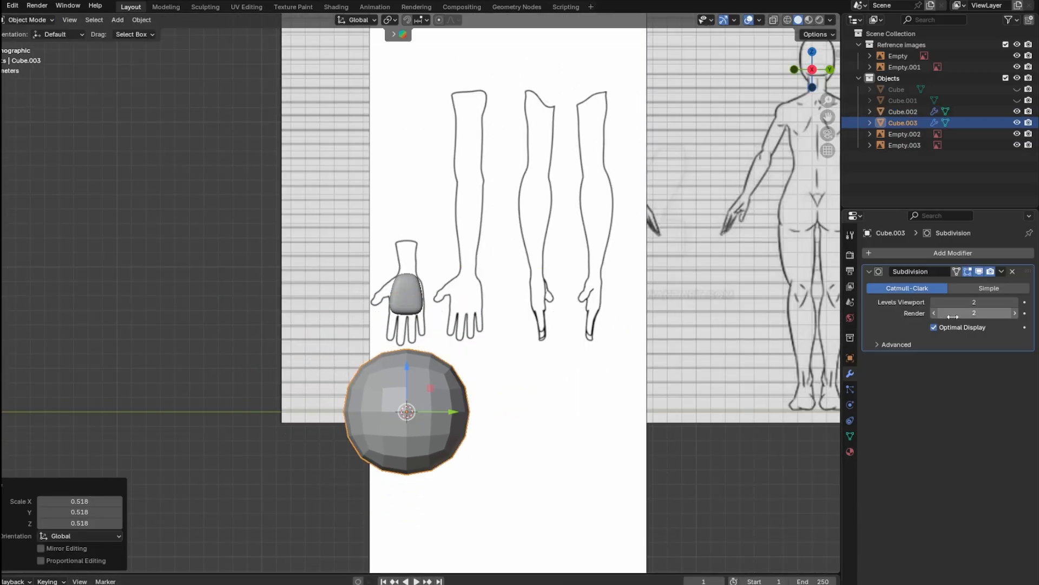
Step: Subdivide the second cube's mesh, scale it down and raise it toward the hand's fingers
key(Tab)
right_click(406, 373)
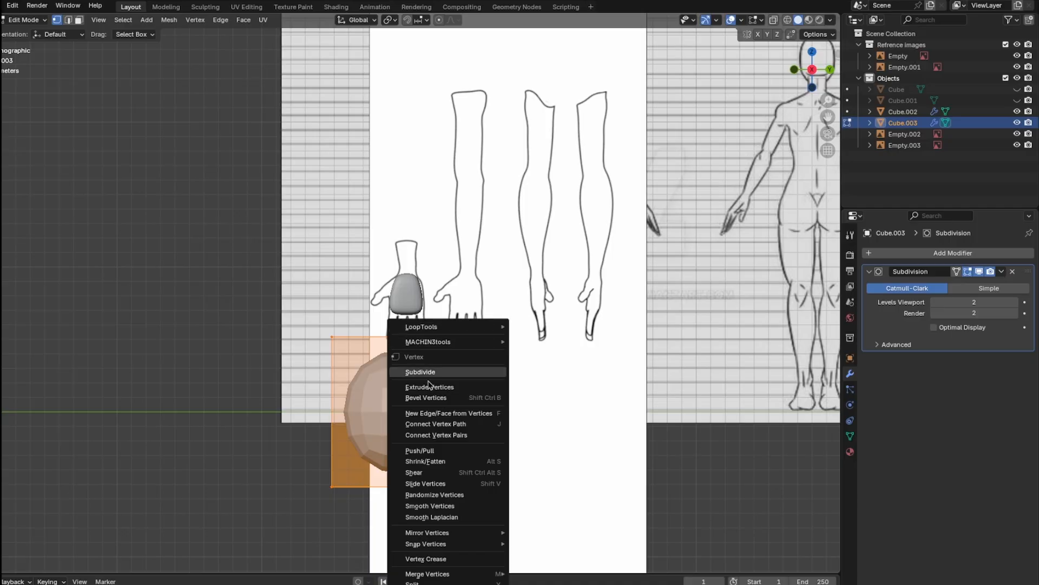
click(403, 372)
key(s)
drag(407, 362, 407, 294)
click(476, 337)
Step: Shrink the finger block in wireframe, move it to the base of the index finger and scale it by 0.769
scroll(361, 317, up, 5)
key(shift+z)
key(s)
click(500, 347)
scroll(476, 324, up, 5)
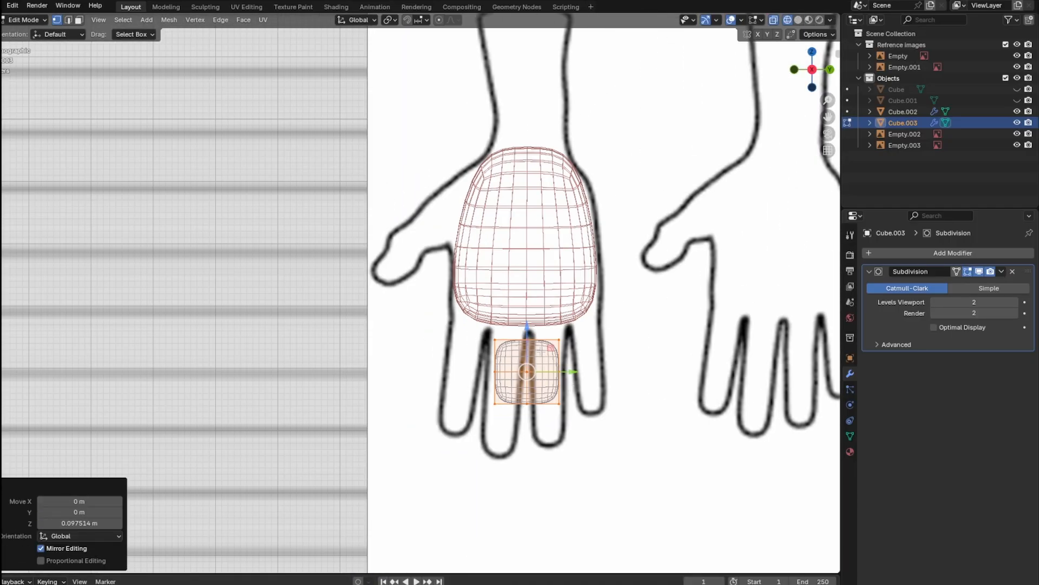
drag(526, 333, 430, 336)
key(s)
click(483, 323)
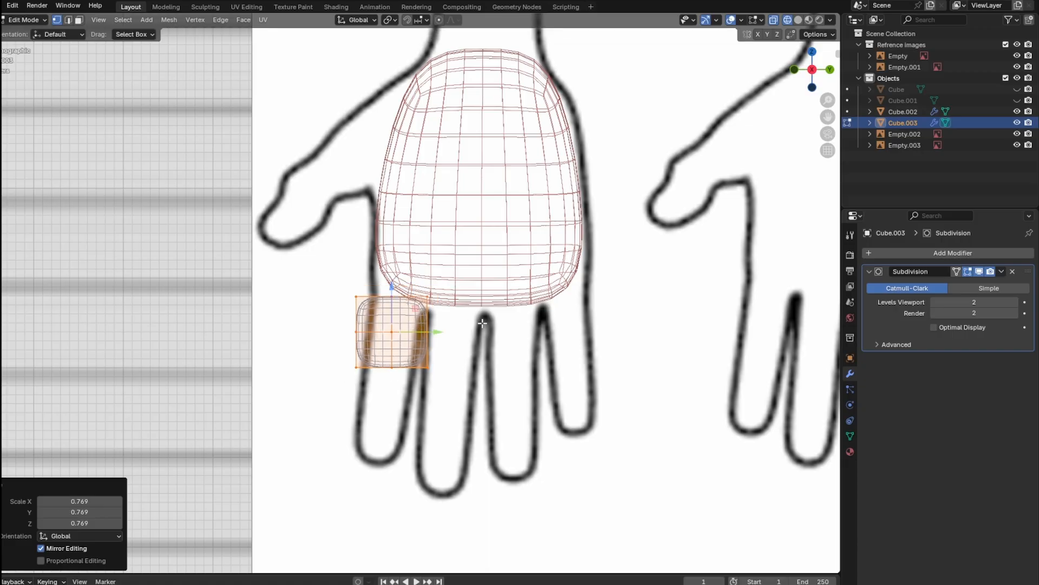
Step: Rotate the block about X to follow the index finger's tilt and lower it about 0.019 m along Z
key(g)
key(x)
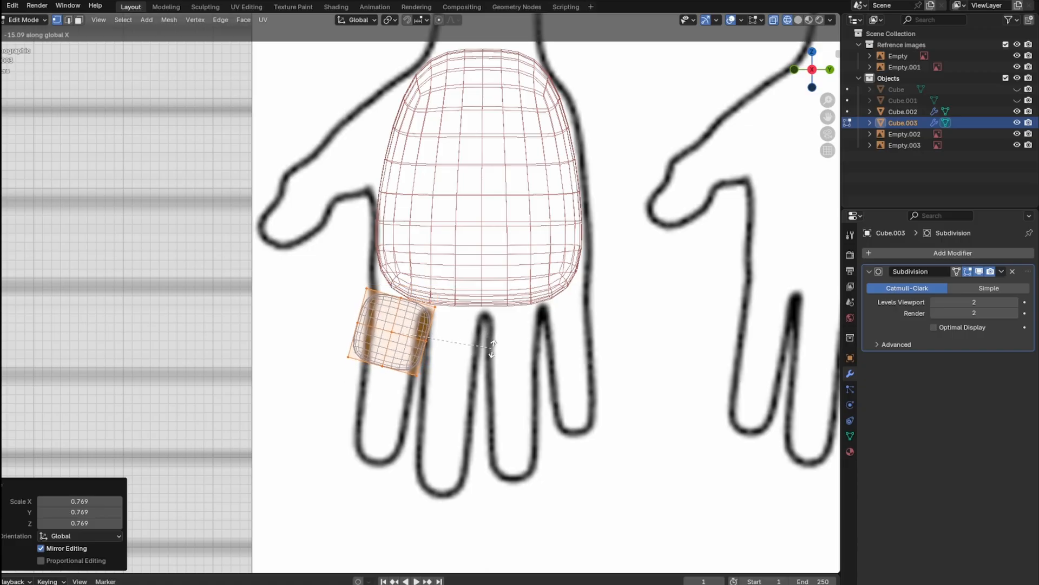
click(494, 337)
scroll(493, 336, up, 2)
shift+middle_drag(475, 352, 493, 315)
drag(447, 312, 445, 308)
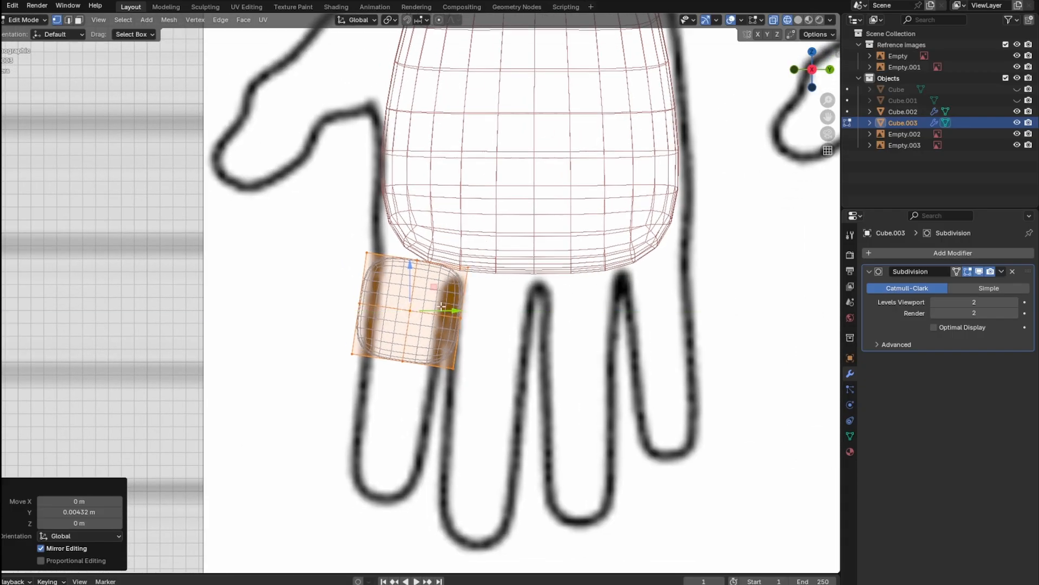
drag(409, 276, 411, 302)
Step: Narrow the block along Y to the index finger's width and shift it about -0.002 m along Y
key(s)
key(y)
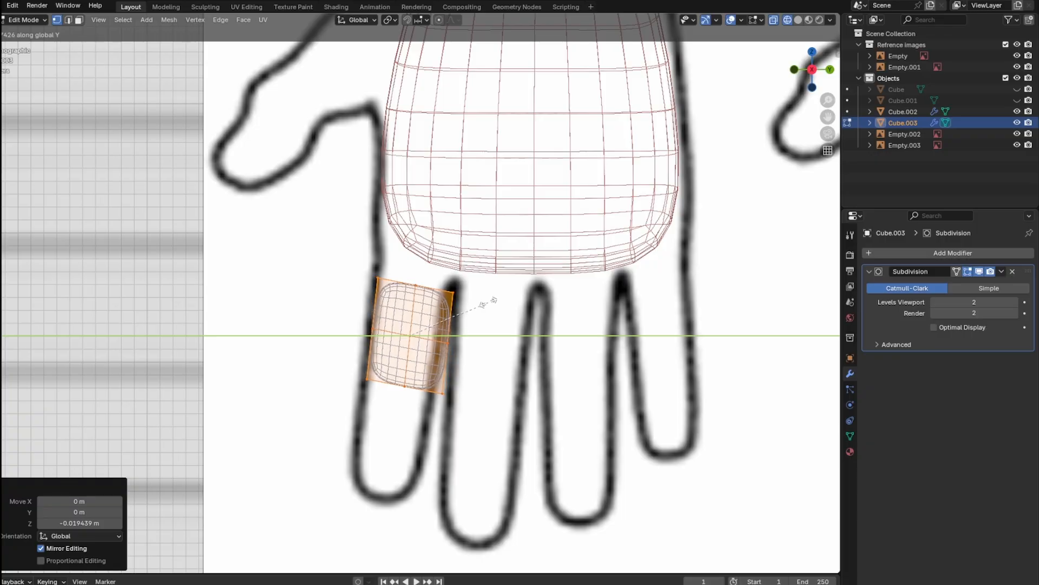
click(484, 303)
drag(452, 335, 447, 336)
Step: Stretch the block along Z over the index finger's length and shift it about -0.003 m along Y
key(s)
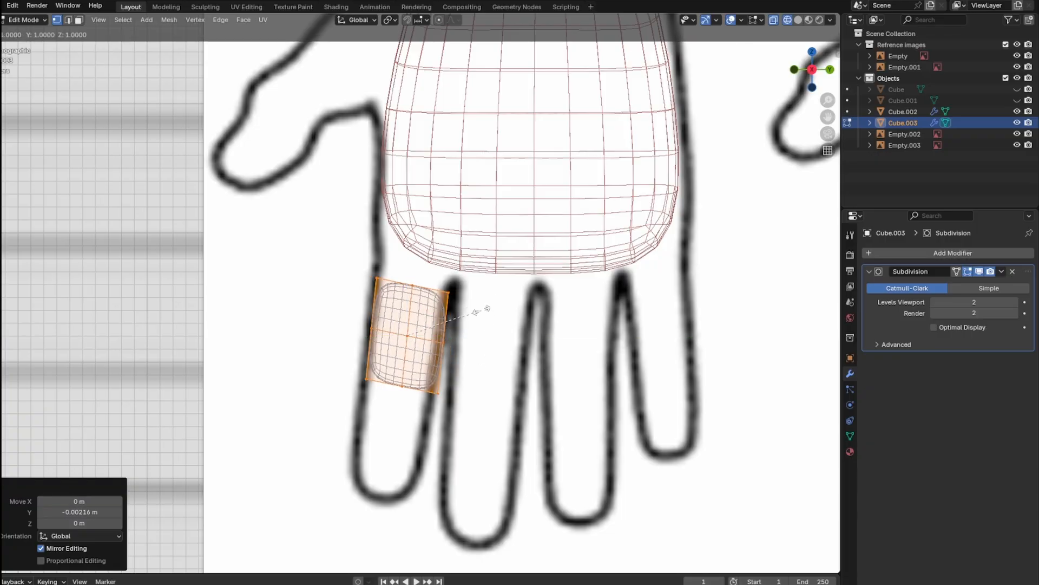
click(506, 239)
drag(449, 335, 444, 335)
key(s)
key(z)
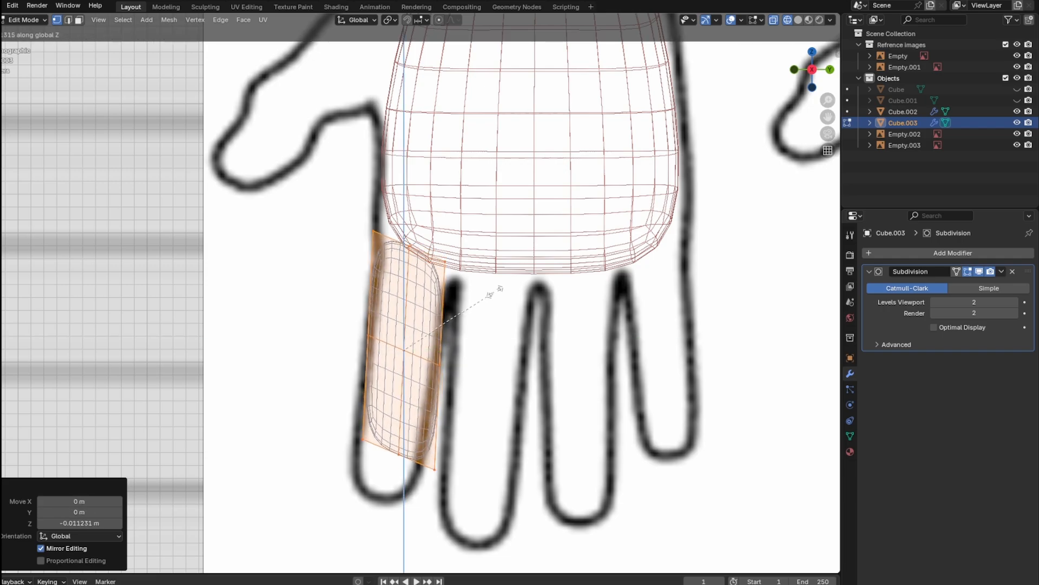
click(505, 284)
drag(444, 354, 440, 353)
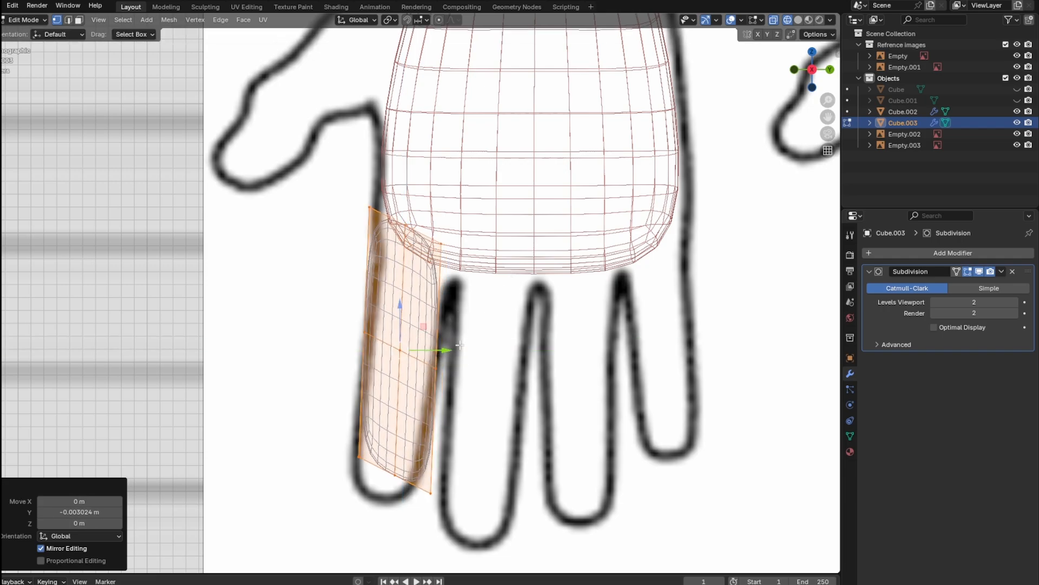
Step: Scale the finger mesh to 1.068 along Z and rotate it -4.98° about X
key(s)
key(z)
click(540, 307)
key(x)
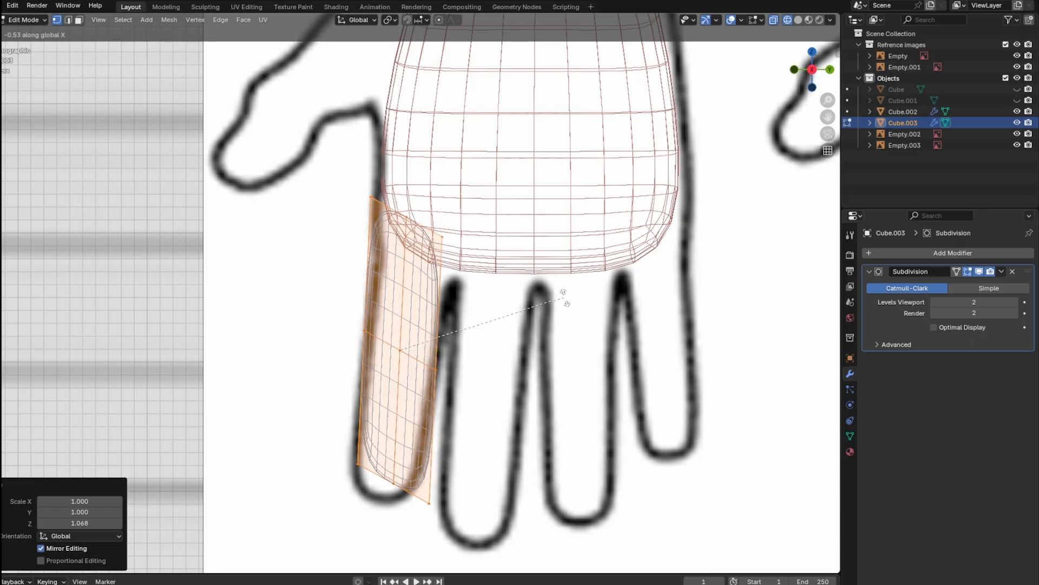
click(568, 311)
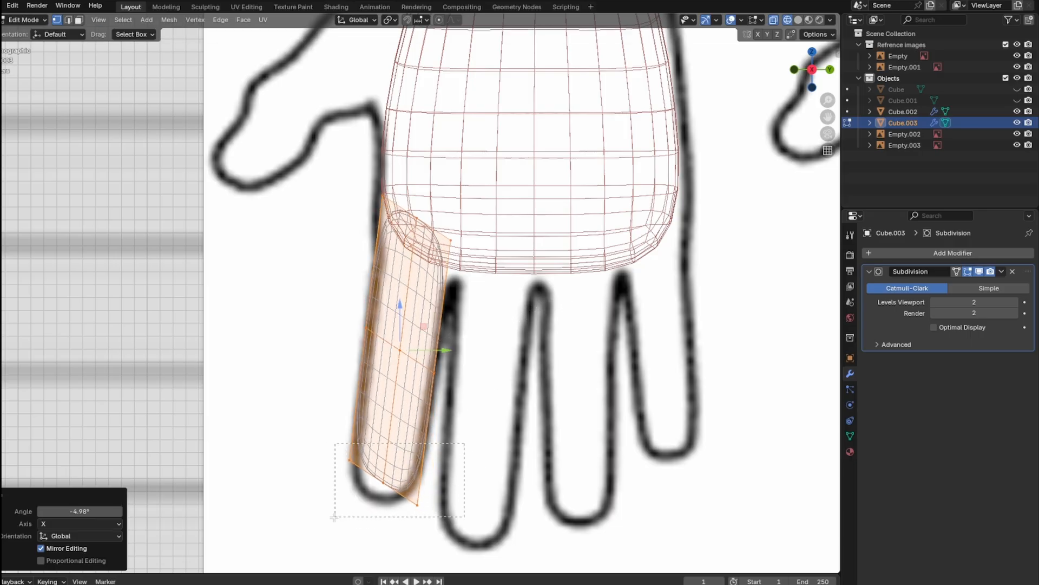
Step: Adjust the lower vertices of the finger mesh along Z so that its end follows the drawn index fingertip
drag(335, 516, 335, 516)
drag(382, 440, 350, 465)
key(g)
key(z)
drag(436, 483, 417, 469)
drag(375, 318, 401, 325)
mouse_move(448, 358)
mouse_down()
mouse_move(426, 386)
mouse_move(461, 371)
mouse_up()
click(466, 296)
Step: Raise the base corner vertices of the index finger along Z, the thumb-side corner well into the palm
shift+middle_drag(468, 238, 467, 264)
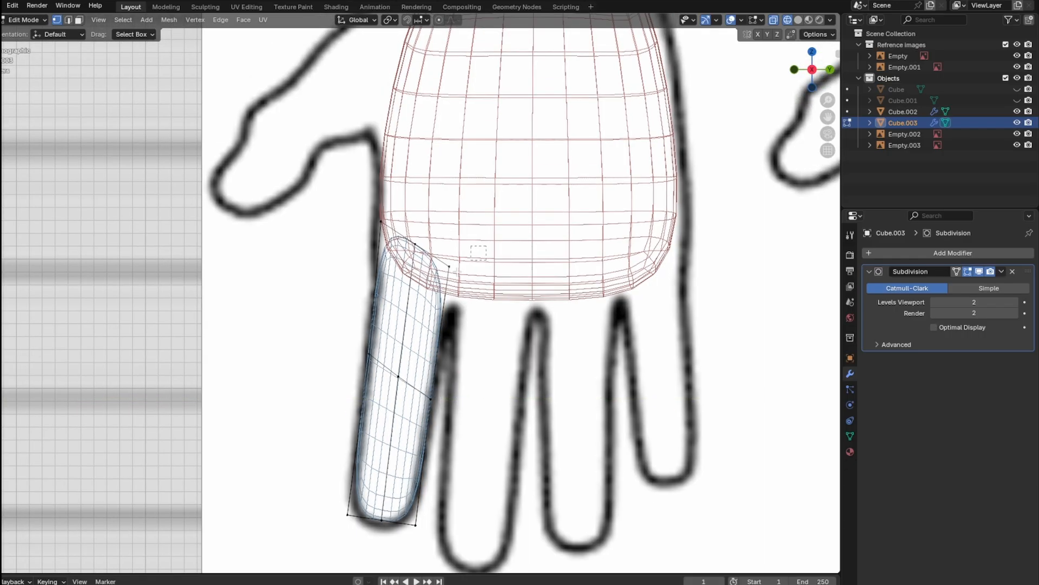
drag(478, 267, 450, 245)
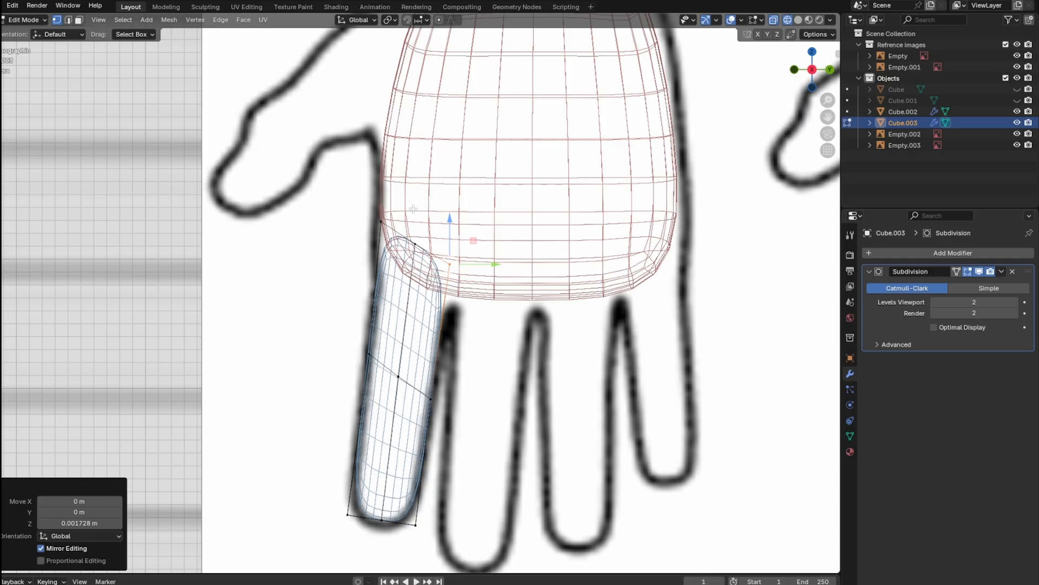
click(381, 221)
drag(384, 202, 386, 181)
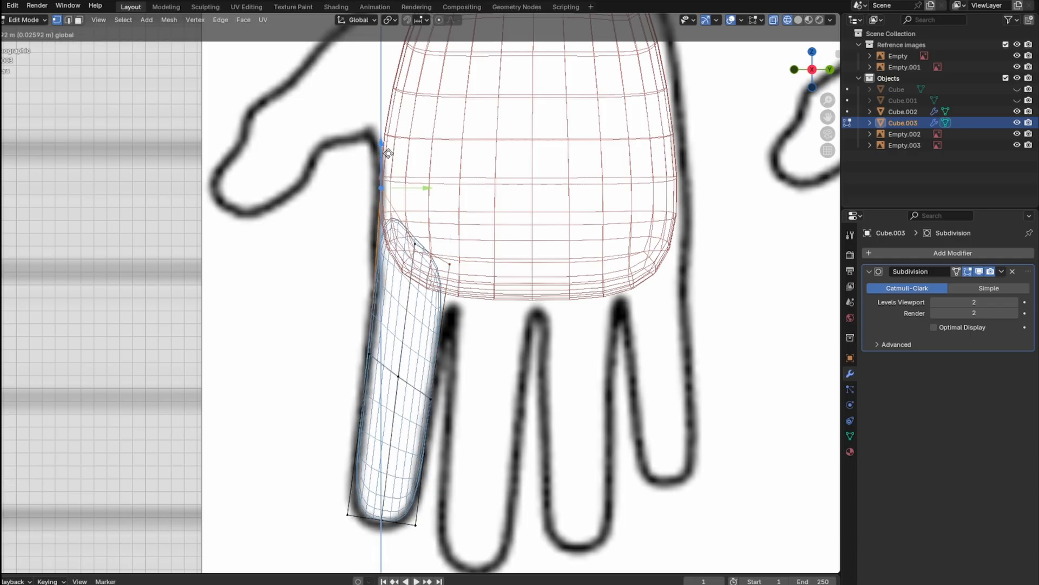
drag(388, 145, 389, 146)
Step: Raise the center and inner vertices of the index finger's base along Z so that they overlap the palm
click(415, 244)
drag(416, 204, 434, 188)
click(450, 263)
mouse_move(451, 235)
mouse_down()
mouse_move(461, 218)
mouse_move(472, 247)
mouse_up()
scroll(457, 335, down, 3)
scroll(456, 343, up, 3)
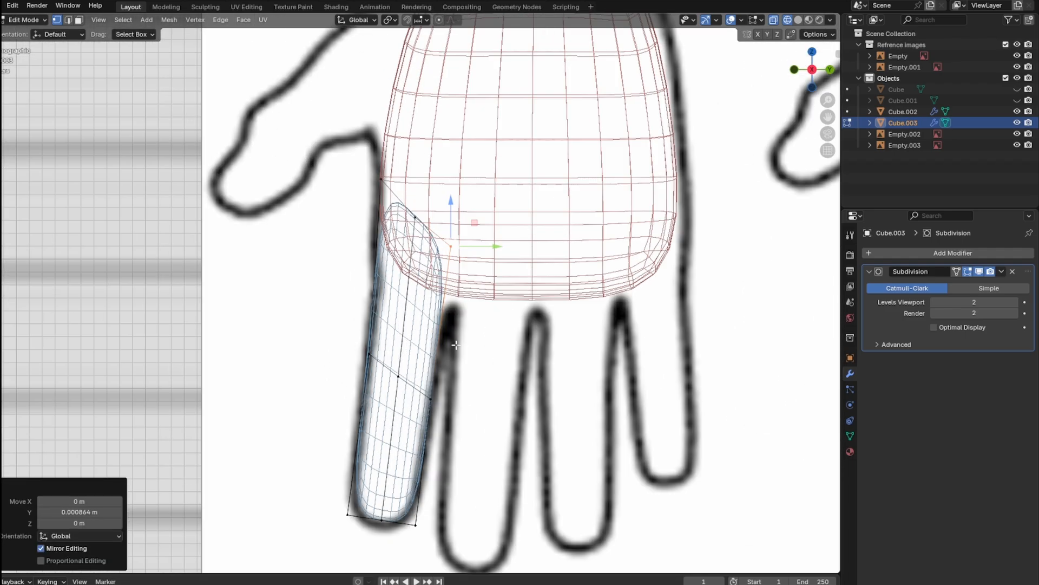
Step: In the front view, shift the finger mesh about -0.011 m along X and scale it to 0.699 along X
key(shift+z)
scroll(456, 344, down, 3)
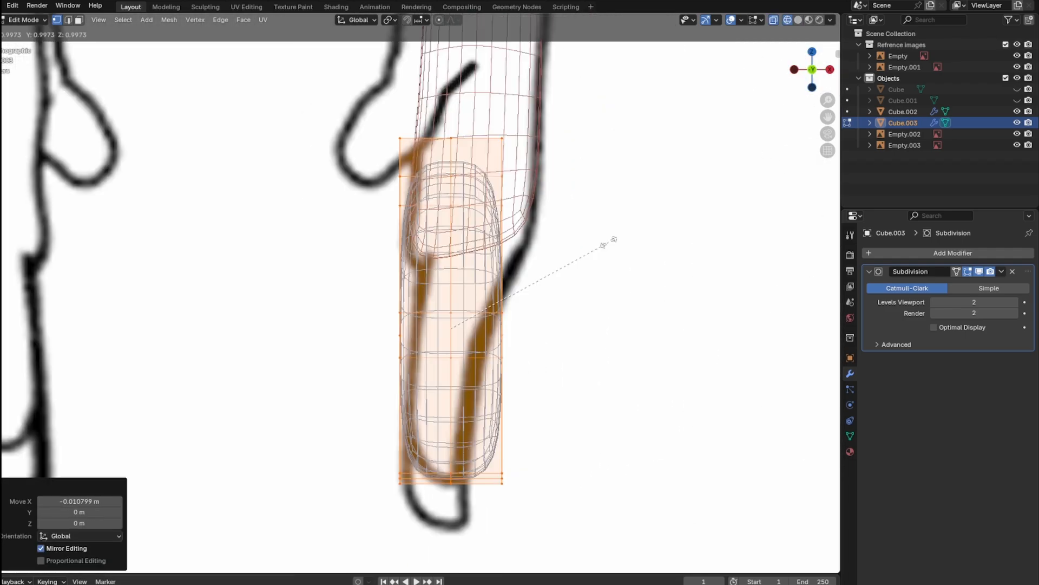
key(x)
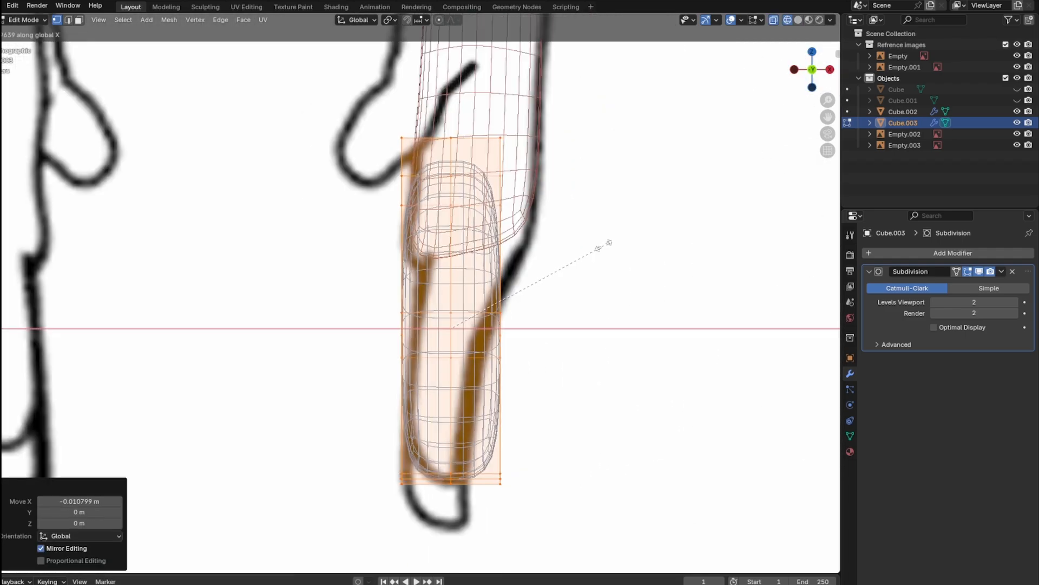
key(s)
click(520, 195)
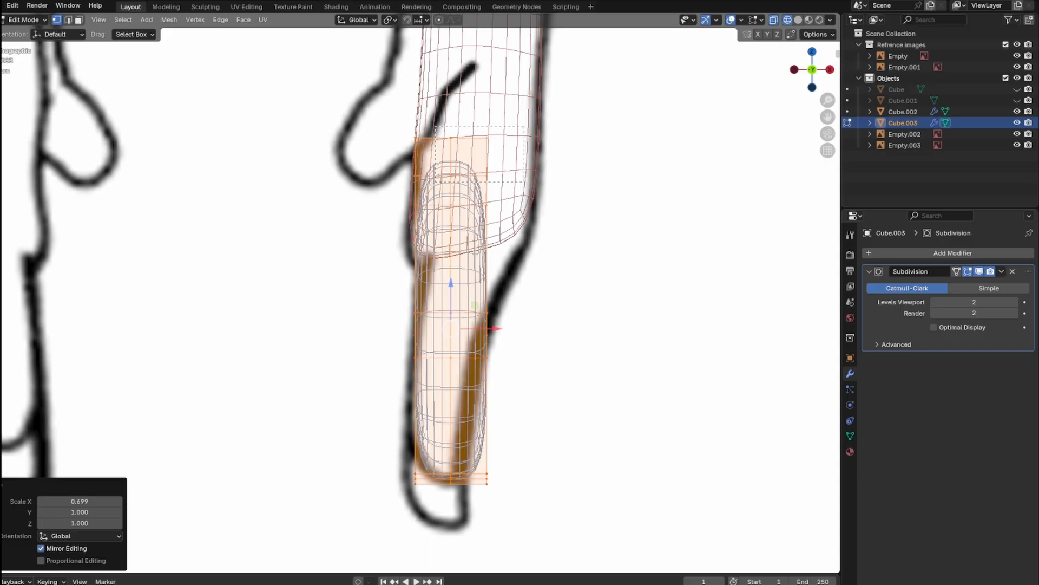
Step: Move the finger's upper base vertices about 0.024 m along X into the palm
drag(432, 186, 395, 209)
scroll(398, 208, down, 1)
key(g)
key(x)
click(513, 193)
scroll(517, 216, up, 3)
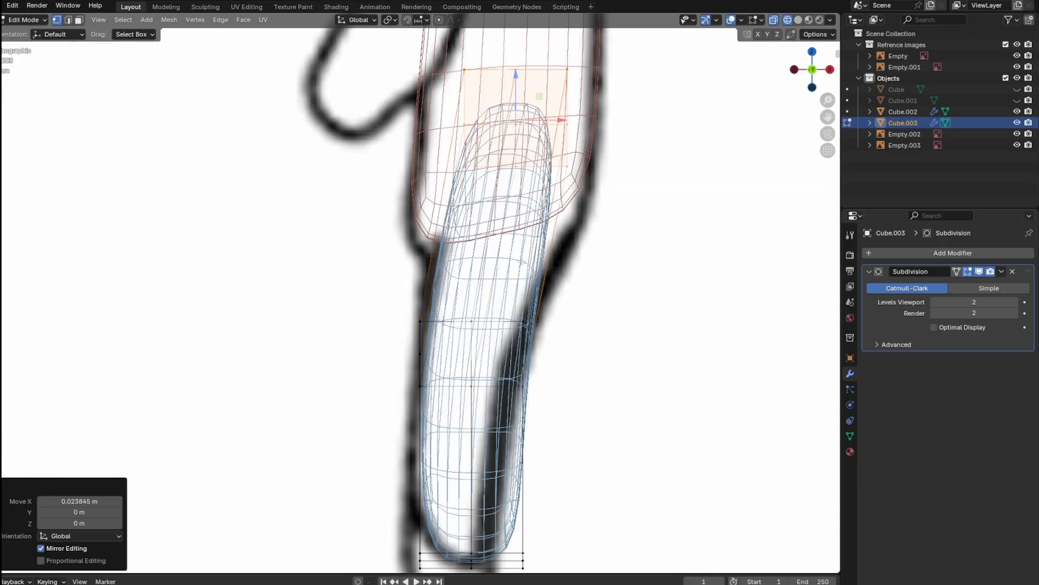
Step: Try shifting the finger's middle vertices along X, inspect the finger in solid shading and undo the last change
drag(351, 372, 351, 373)
key(g)
key(x)
click(631, 306)
scroll(596, 306, down, 4)
key(shift+z)
middle_drag(594, 307, 434, 297)
key(ctrl+z)
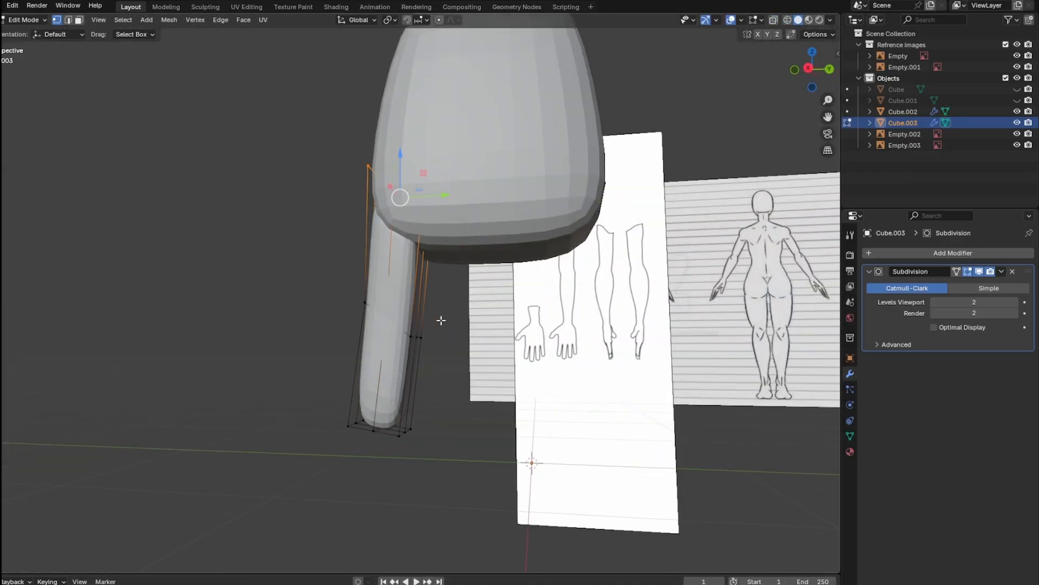
Step: In the front view, narrow the finger's middle vertices along X and shift them slightly along X to fit the reference outline
key(shift+z)
key(shift+z)
middle_drag(356, 356, 743, 99)
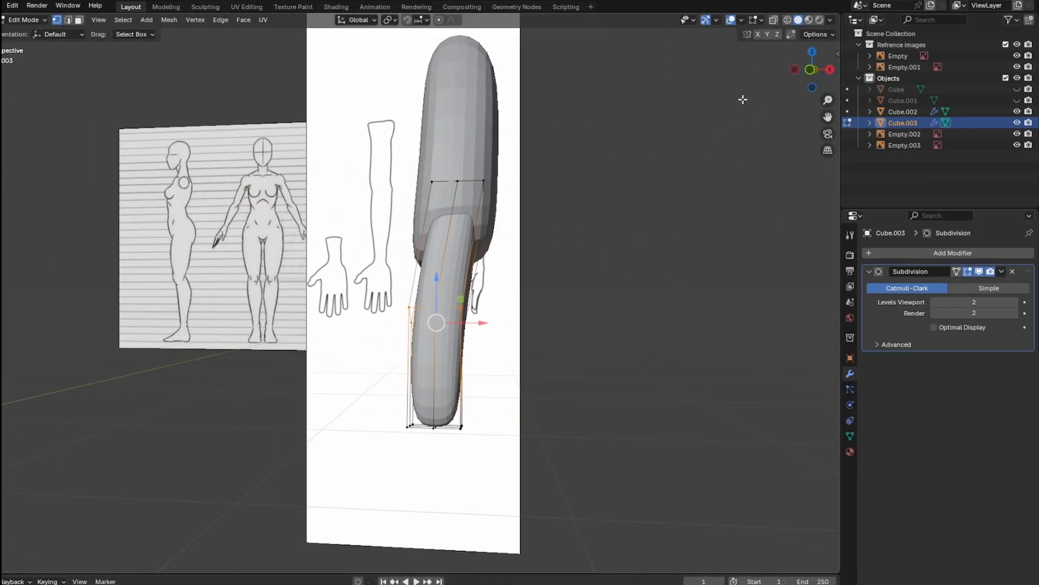
click(811, 76)
scroll(678, 281, up, 2)
key(shift+z)
key(s)
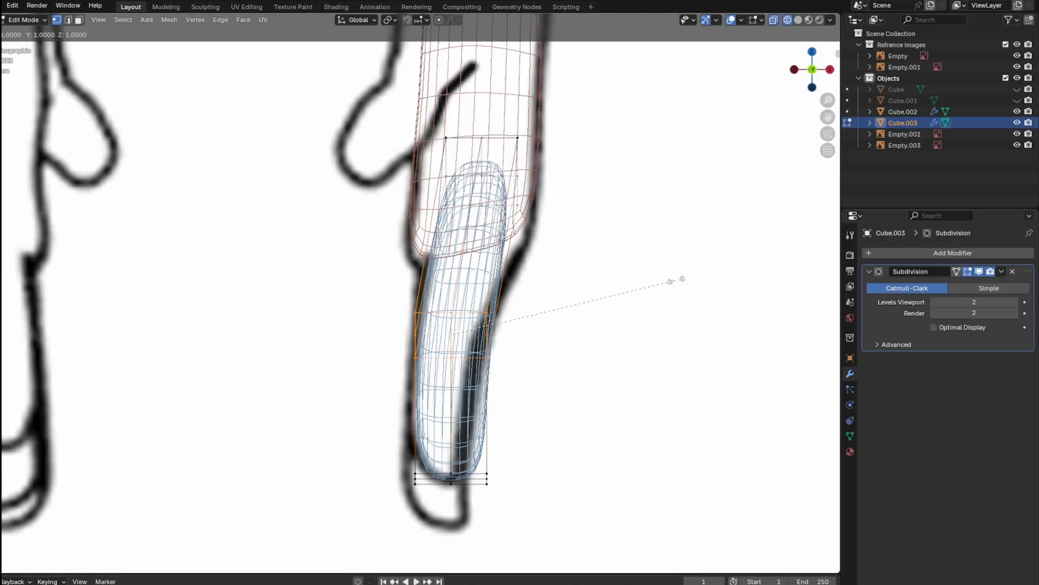
key(x)
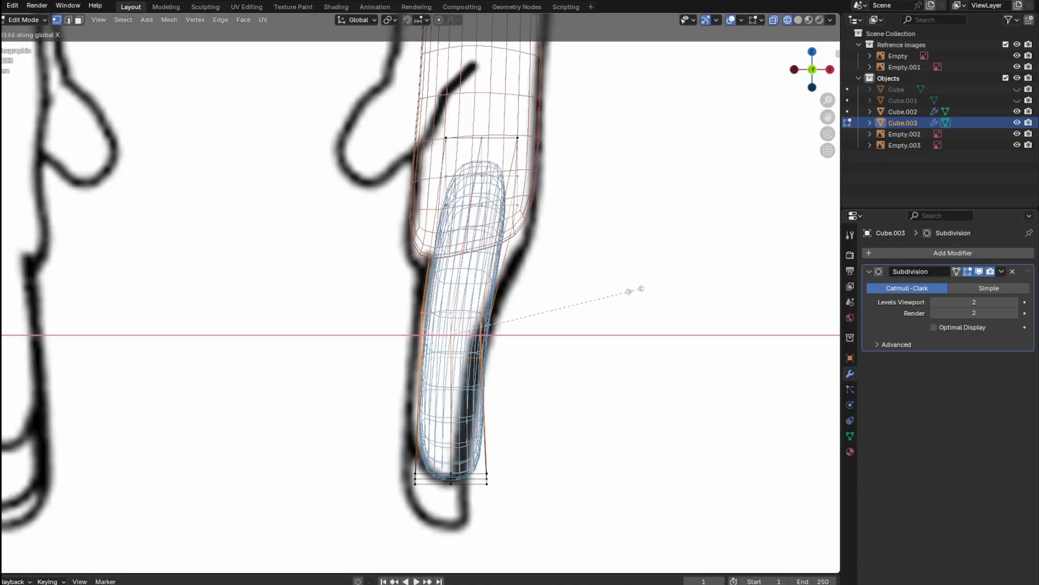
click(633, 290)
scroll(539, 351, up, 2)
drag(516, 355, 512, 355)
Step: Narrow the finger's vertices just below the palm along X and nudge them slightly along X
scroll(503, 300, down, 2)
drag(403, 227, 509, 293)
key(s)
key(x)
click(505, 265)
drag(508, 260, 512, 260)
scroll(549, 242, up, 2)
Step: Shift the finger's base vertices along X toward the palm's outer edge and lower them about 0.016 m along Z
shift+middle_drag(573, 172, 567, 198)
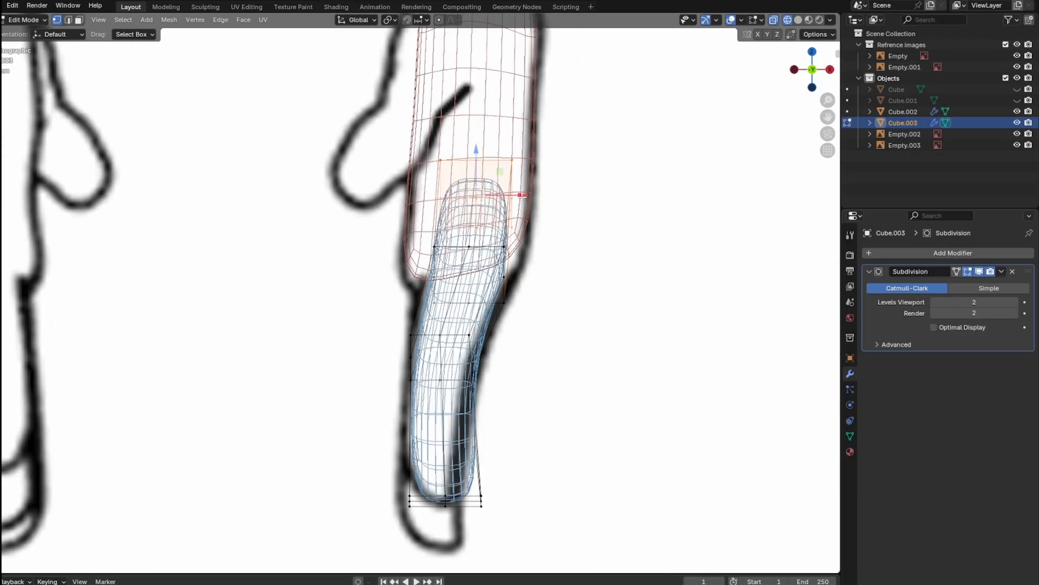
key(g)
key(x)
drag(548, 196, 548, 196)
drag(498, 152, 498, 172)
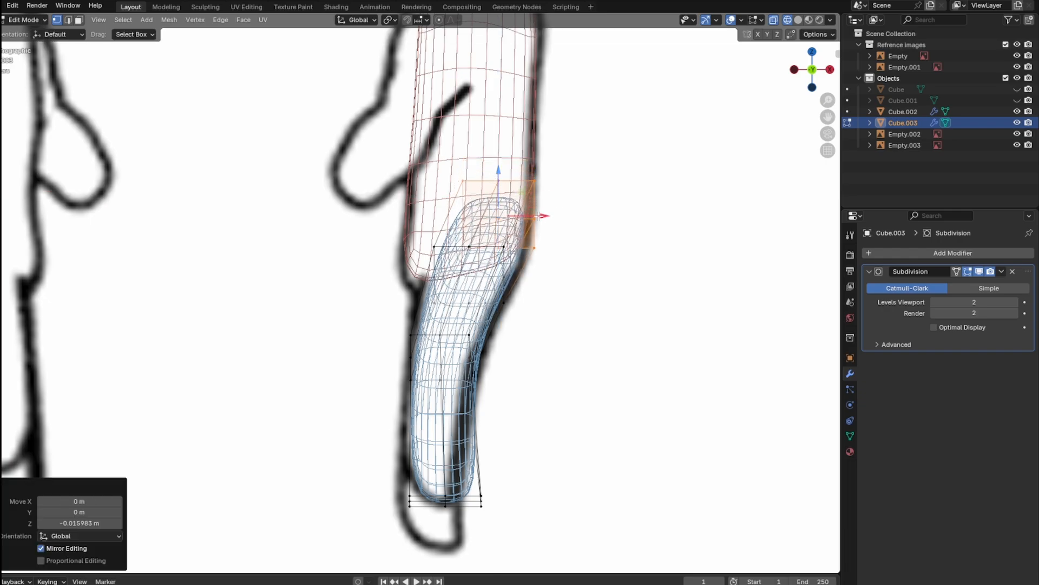
drag(549, 219, 546, 219)
drag(497, 169, 496, 173)
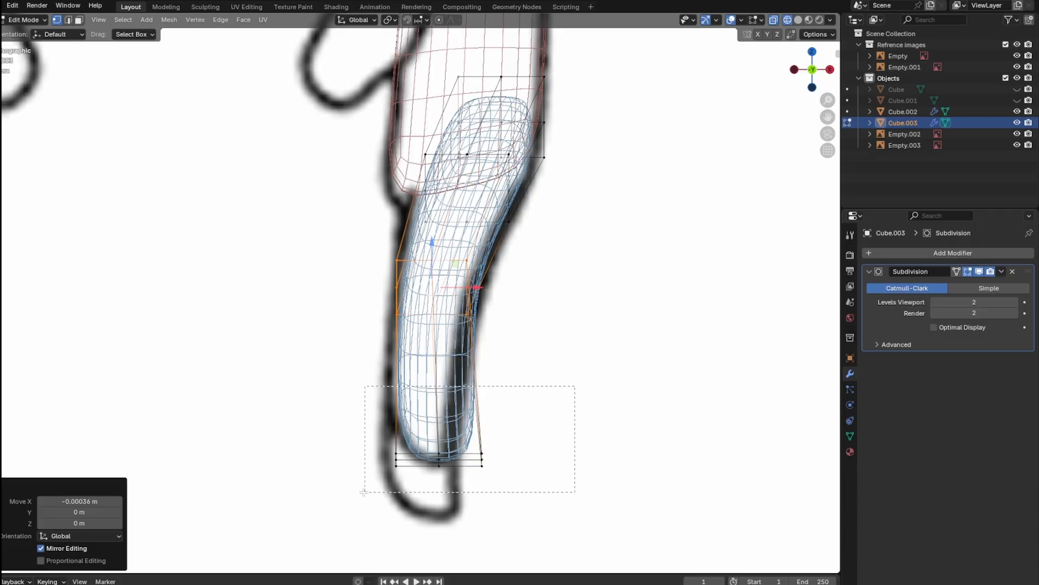
Step: Move the fingertip vertices about -0.005 m along X and scale them to 0.898 along X
drag(364, 493, 364, 493)
drag(475, 459, 467, 460)
key(s)
key(x)
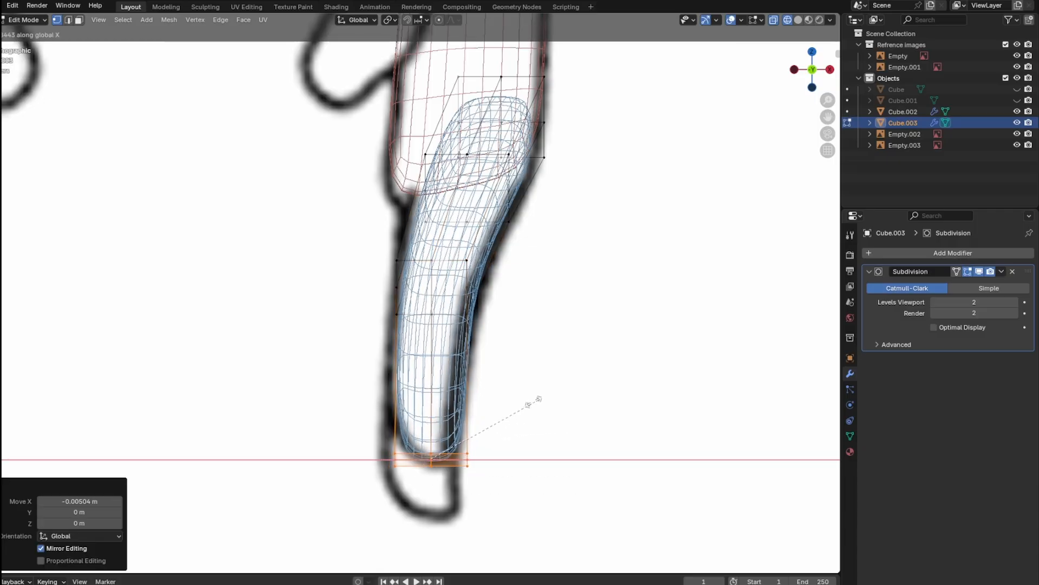
click(530, 407)
drag(476, 459, 473, 460)
key(g)
key(x)
click(523, 429)
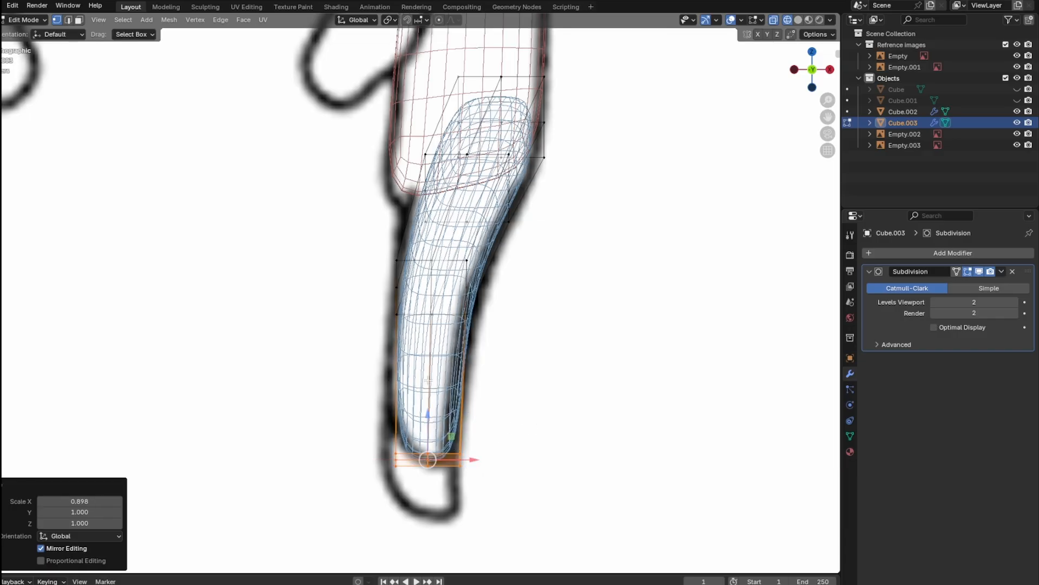
Step: Add a loop cut across the finger near its tip and shift it along X to follow the reference
key(ctrl+r)
click(401, 377)
right_click(399, 377)
drag(476, 373, 469, 376)
click(467, 378)
Step: Raise the fingertip's end vertices about 0.002 m along Z, narrow them along X and align them with the outline
drag(481, 433, 386, 484)
drag(428, 416, 429, 417)
key(s)
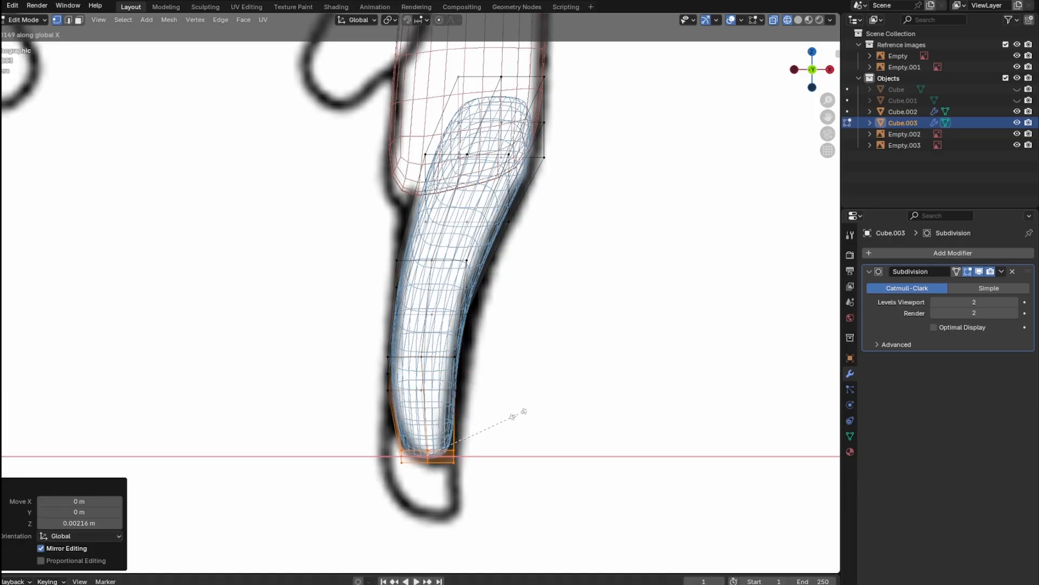
click(517, 415)
drag(450, 456, 454, 457)
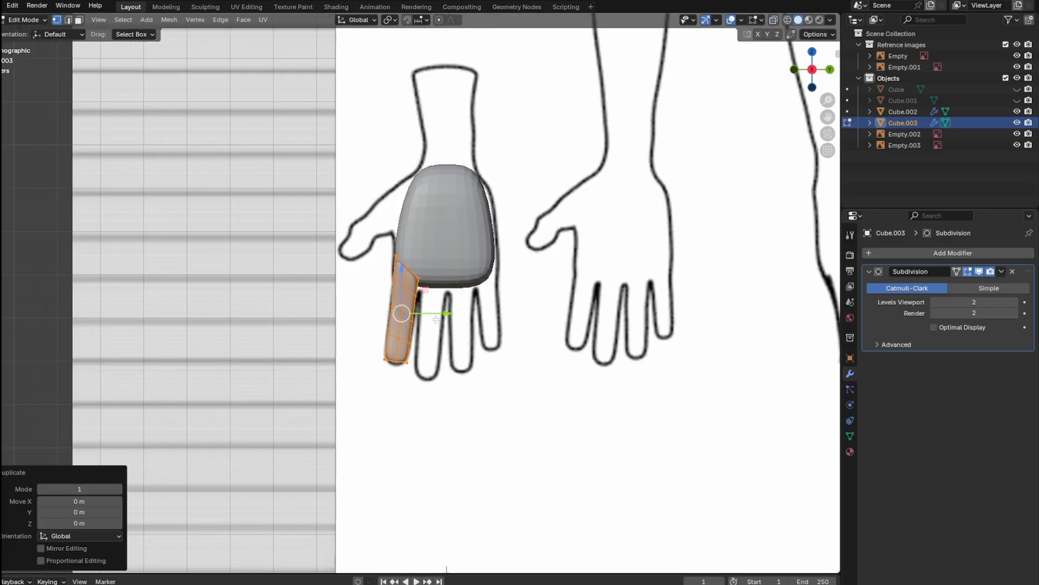
Step: Duplicate the index finger, move the copy along Y onto the middle finger's outline and rotate it 4.46° about X
drag(437, 320, 448, 321)
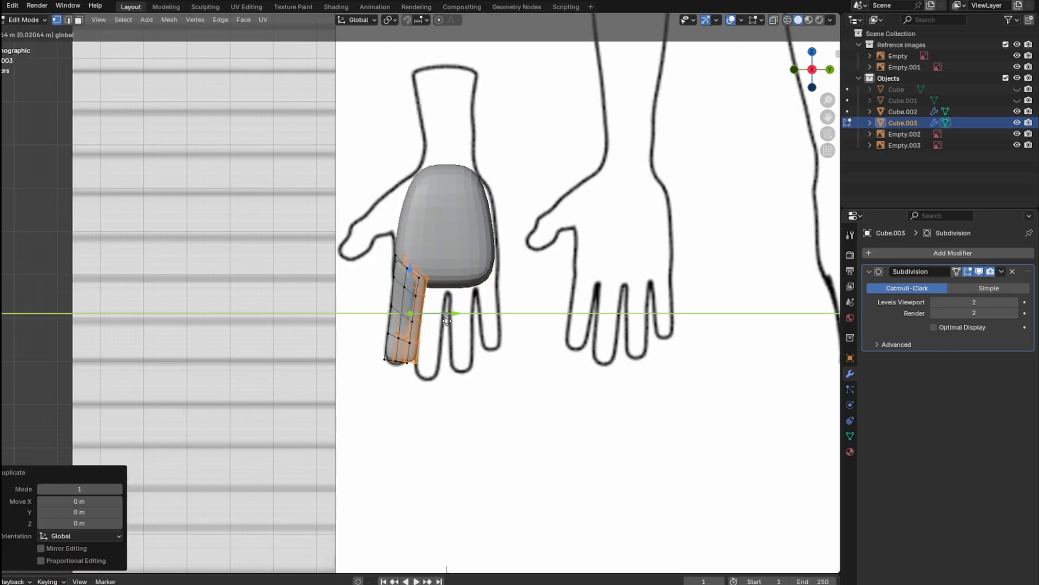
click(466, 328)
scroll(453, 285, up, 5)
key(s)
key(x)
click(619, 277)
Step: Scale the middle finger along Z and move it along Y and Z to fit its reference outline
key(shift+z)
key(s)
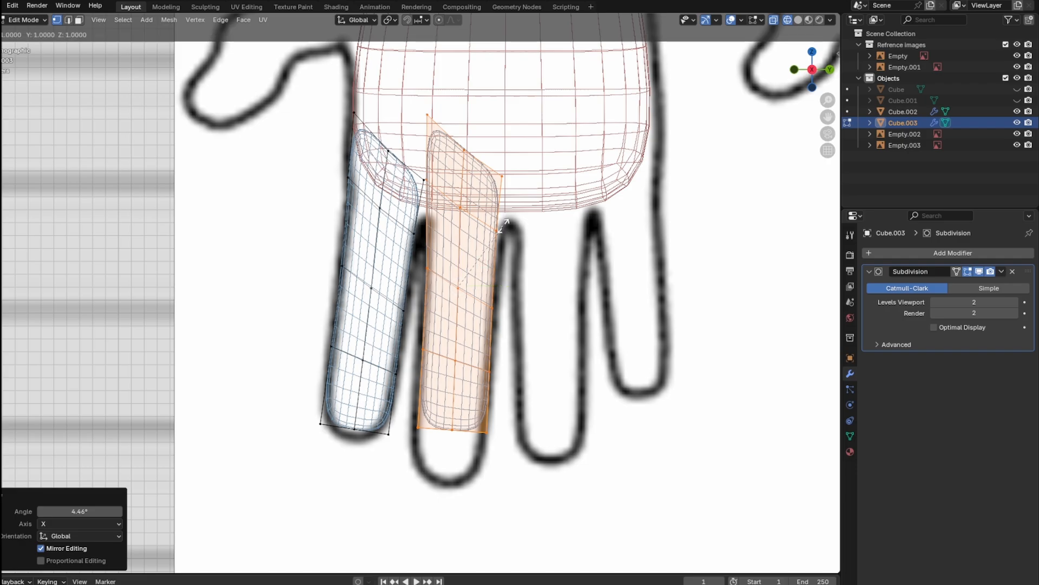
key(z)
key(z)
click(475, 225)
drag(460, 250, 459, 281)
key(s)
click(578, 219)
key(shift+z)
shift+middle_drag(519, 303, 516, 262)
scroll(516, 262, up, 1)
drag(509, 276, 504, 278)
drag(461, 229, 462, 234)
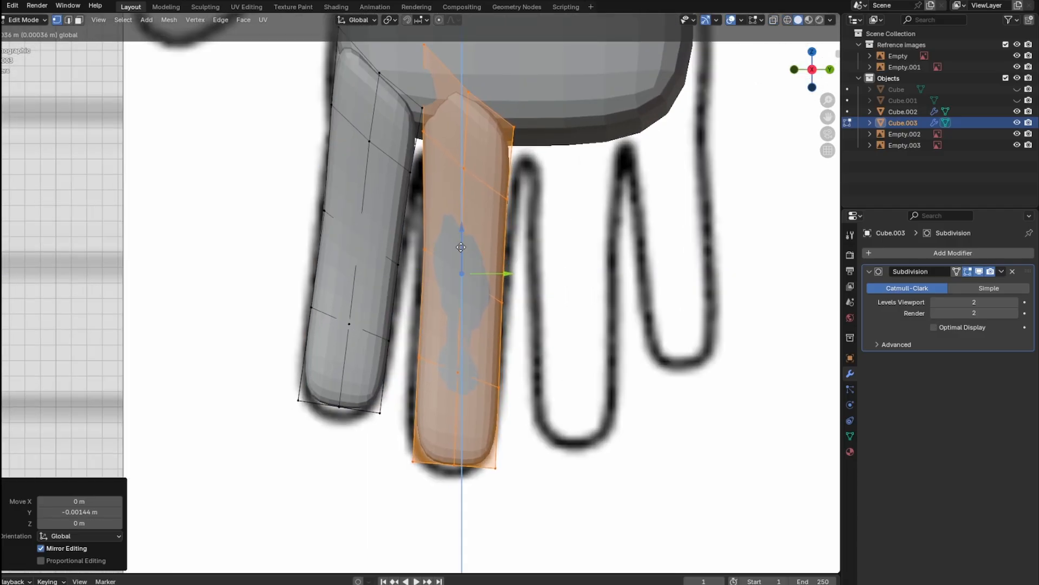
Step: Duplicate the middle finger, move the copy along Y onto the ring finger's outline and rotate it about X
scroll(303, 479, down, 2)
key(l)
key(shift+d)
right_click(379, 320)
mouse_move(389, 320)
mouse_down()
mouse_move(536, 320)
mouse_move(506, 312)
mouse_up()
scroll(625, 305, up, 1)
key(r)
key(x)
click(643, 275)
Step: Adjust the ring finger's height along Z, scale it along Z and shift it along Y to match the outline
shift+middle_drag(542, 328, 536, 302)
scroll(534, 292, up, 2)
key(shift+z)
drag(472, 230, 472, 268)
key(s)
key(z)
click(518, 223)
shift+middle_drag(477, 282, 481, 233)
scroll(482, 244, up, 2)
key(shift+z)
scroll(461, 243, down, 3)
click(444, 230)
drag(490, 230, 492, 231)
Step: Duplicate the ring finger onto the little finger's outline, then scale, raise and rotate the copy to fit
key(l)
scroll(444, 260, down, 2)
key(shift+d)
drag(450, 295, 518, 295)
scroll(488, 325, up, 2)
key(shift+z)
key(s)
key(z)
drag(394, 302, 394, 274)
key(r)
click(561, 260)
Step: Narrow the little finger's lower vertices along Y and shift them along Y to match the reference
scroll(460, 303, up, 1)
drag(494, 446, 339, 373)
key(s)
key(y)
click(549, 325)
drag(386, 287, 393, 287)
Step: Reposition the little finger's base vertices along Y and Z so that they overlap the palm's corner
shift+middle_drag(393, 287, 391, 352)
drag(368, 215, 378, 213)
drag(360, 149, 365, 126)
scroll(379, 146, up, 1)
drag(436, 153, 435, 83)
drag(435, 83, 436, 65)
drag(479, 95, 476, 96)
drag(379, 185, 350, 157)
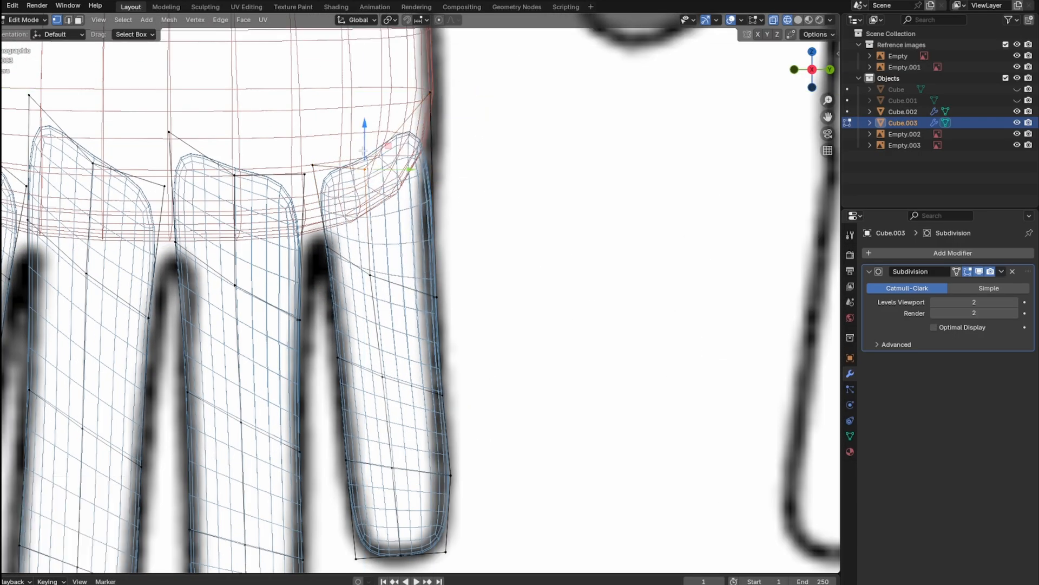
Step: Shift the vertices along the little finger's lower half along Y to follow the outline
shift+middle_drag(423, 347, 378, 247)
drag(426, 408, 388, 377)
drag(450, 391, 443, 390)
drag(424, 501, 388, 467)
key(shift+z)
scroll(423, 378, down, 7)
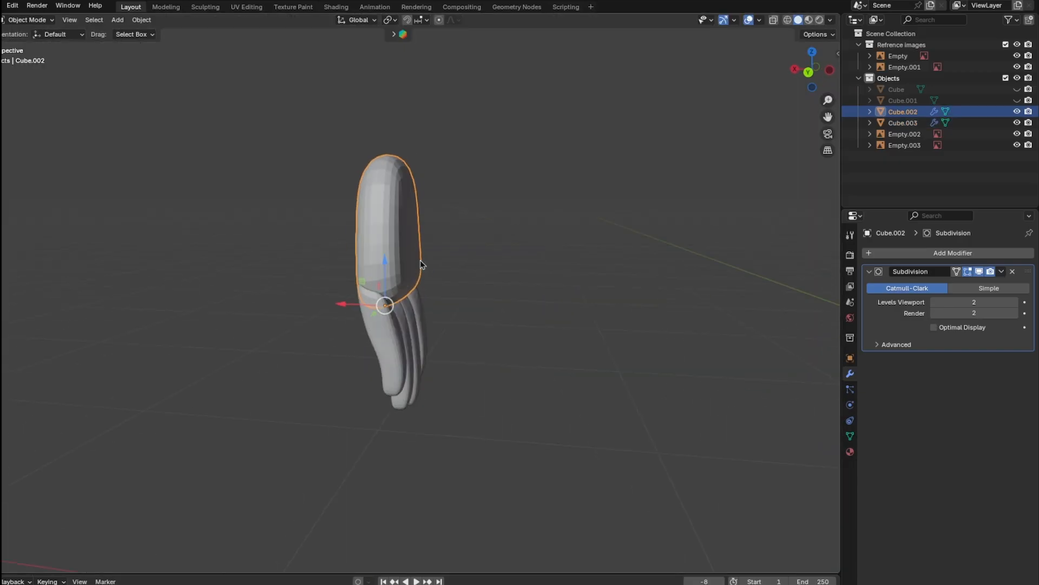
Step: Edit the palm mesh, moving the center vertex of its face about 0.009 m along Y and adjusting it along X
key(Tab)
middle_drag(470, 257, 403, 271)
shift+right_click(408, 261)
key(shift+z)
key(shift+z)
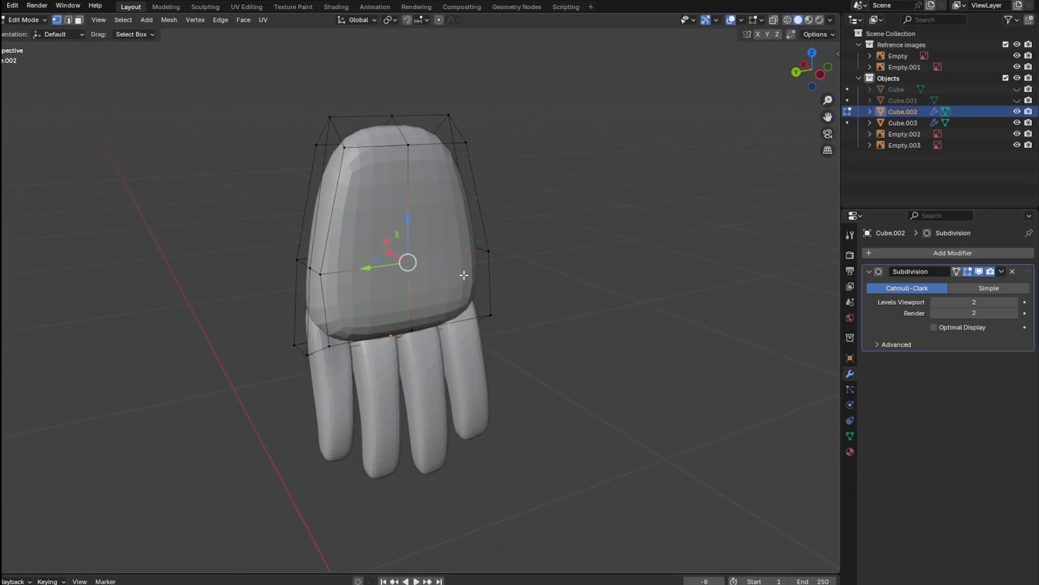
middle_drag(407, 262, 366, 295)
drag(376, 287, 357, 287)
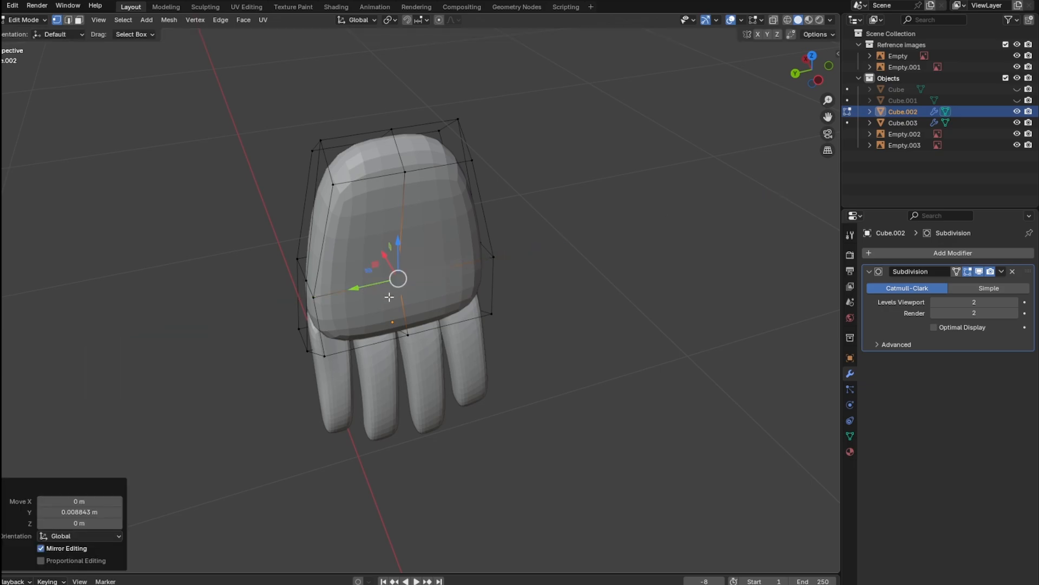
middle_drag(357, 287, 377, 254)
drag(382, 259, 375, 241)
Step: Move the middle vertices on both sides of the palm's face inward along Y, the first by about -0.031 m
click(297, 320)
drag(270, 328, 307, 330)
middle_drag(306, 330, 506, 289)
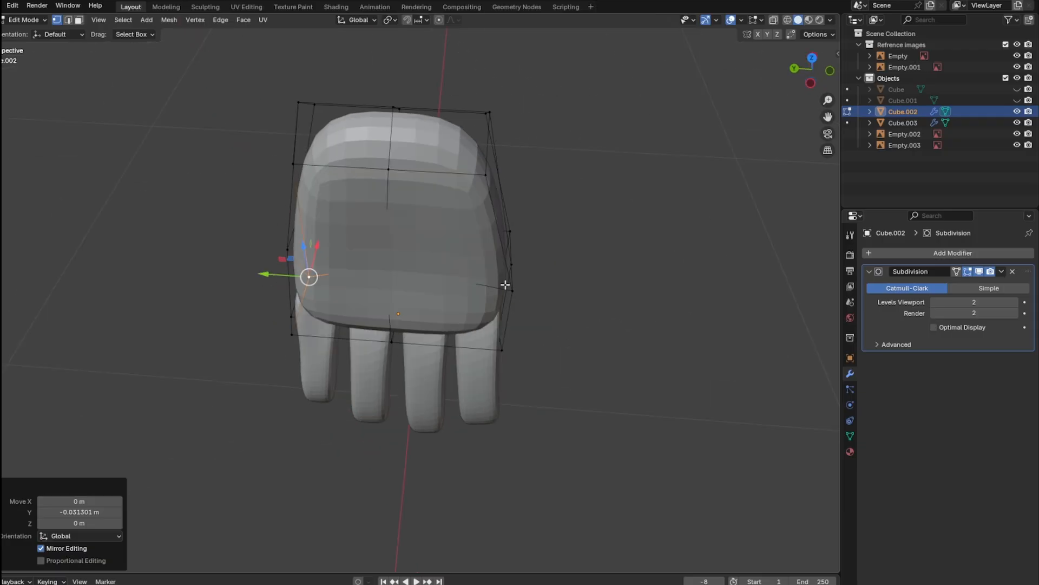
click(514, 290)
drag(487, 291, 464, 291)
middle_drag(464, 291, 544, 279)
Step: In the side view, add a cube, scale it down and raise it about 0.725 m along Z onto the hand
key(Tab)
key(KP_1)
key(shift+a)
mouse_move(457, 323)
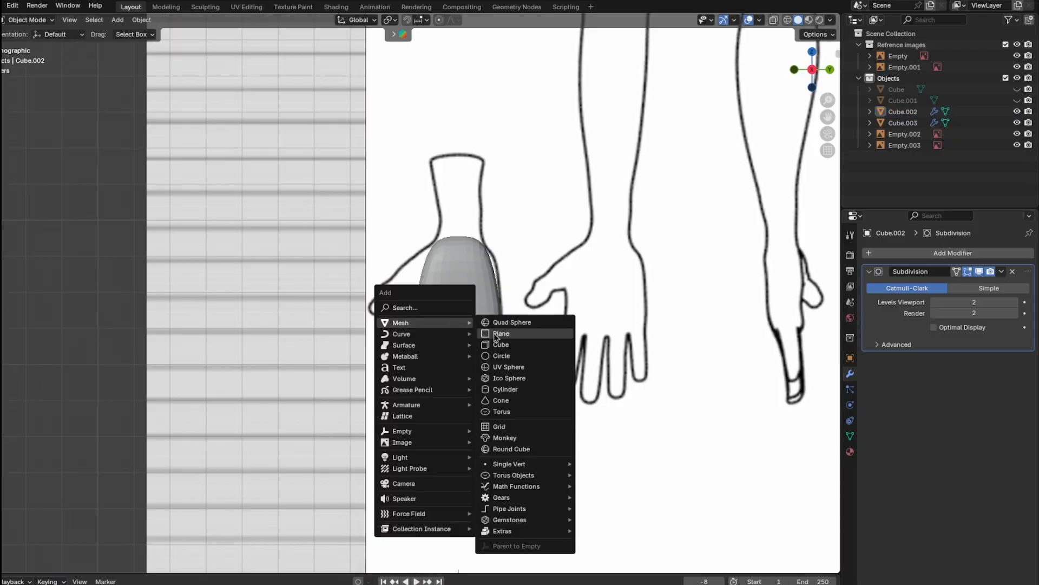
click(529, 347)
scroll(588, 310, down, 3)
key(s)
click(481, 444)
key(g)
key(z)
click(486, 293)
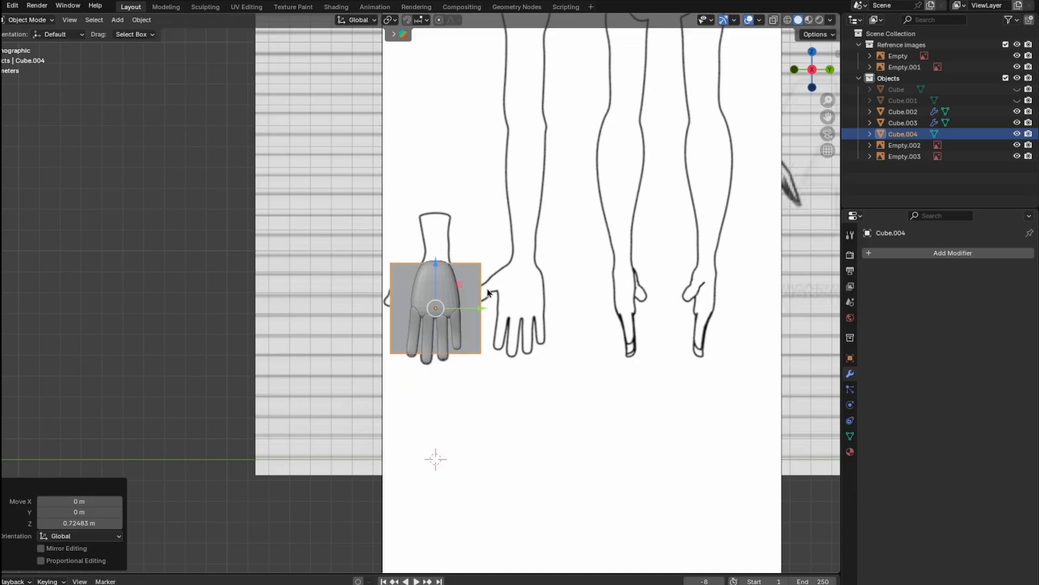
Step: Give the new cube a Subdivision modifier with 3 viewport levels and start editing its mesh
key(ctrl+1)
click(1014, 302)
scroll(488, 304, up, 3)
key(Tab)
Step: In wireframe, scale down the new cube's mesh and move it about -0.091 m along Y to the thumb's base
key(shift+z)
drag(458, 276, 459, 234)
scroll(487, 271, up, 3)
key(s)
click(599, 239)
key(g)
key(y)
click(547, 236)
Step: Rotate the thumb cube around X to follow the thumb's slope, then scale it by 1.059 and align it along Y and Z
key(r)
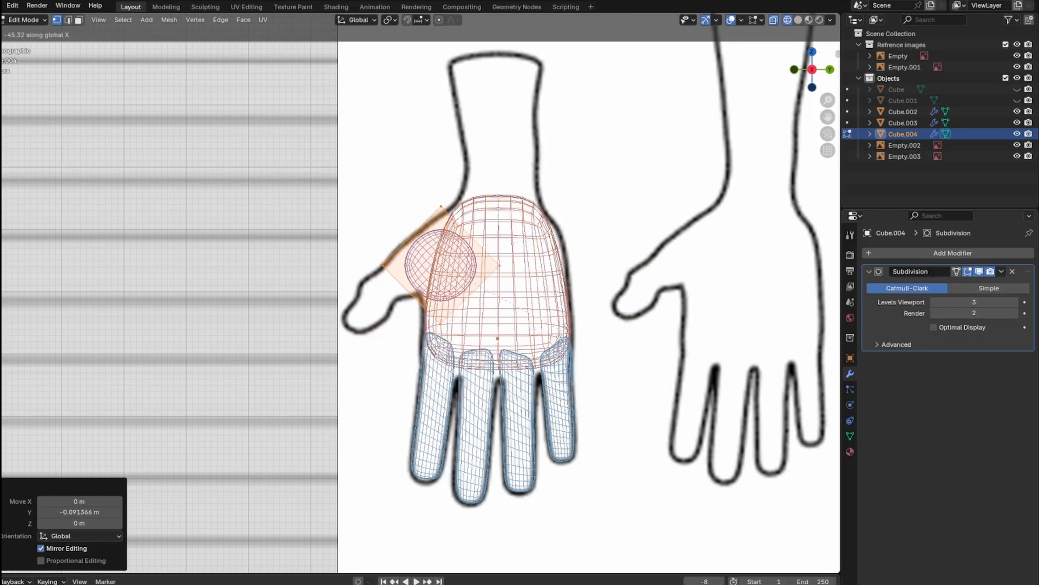
click(563, 326)
scroll(558, 270, up, 2)
key(s)
click(559, 248)
key(g)
key(y)
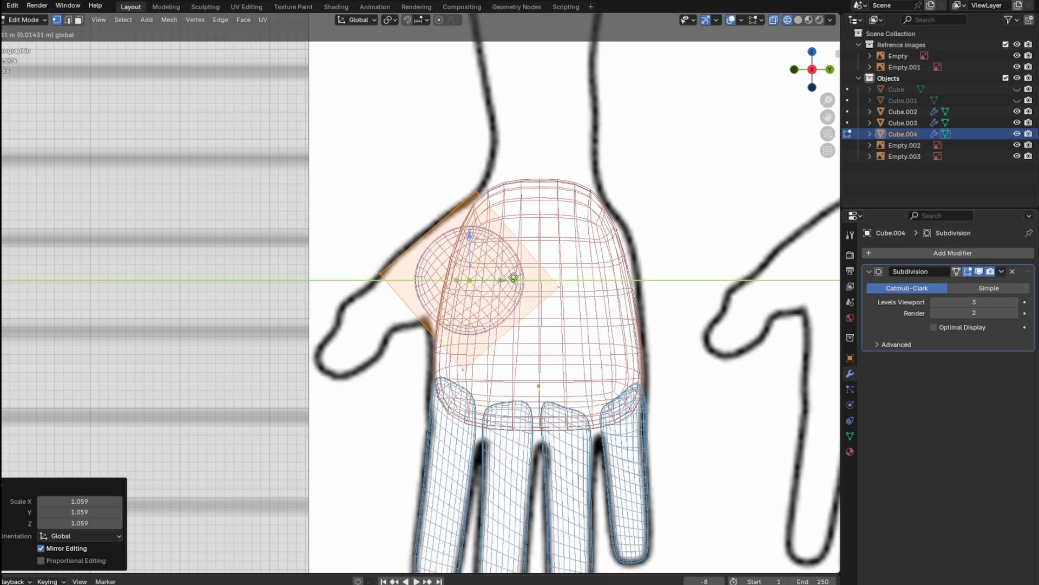
click(521, 280)
key(g)
key(z)
click(523, 262)
Step: Extrude the cube's thumb-side face twice towards the thumb tip, by about 0.07 m and 0.066 m
drag(382, 239, 497, 366)
key(e)
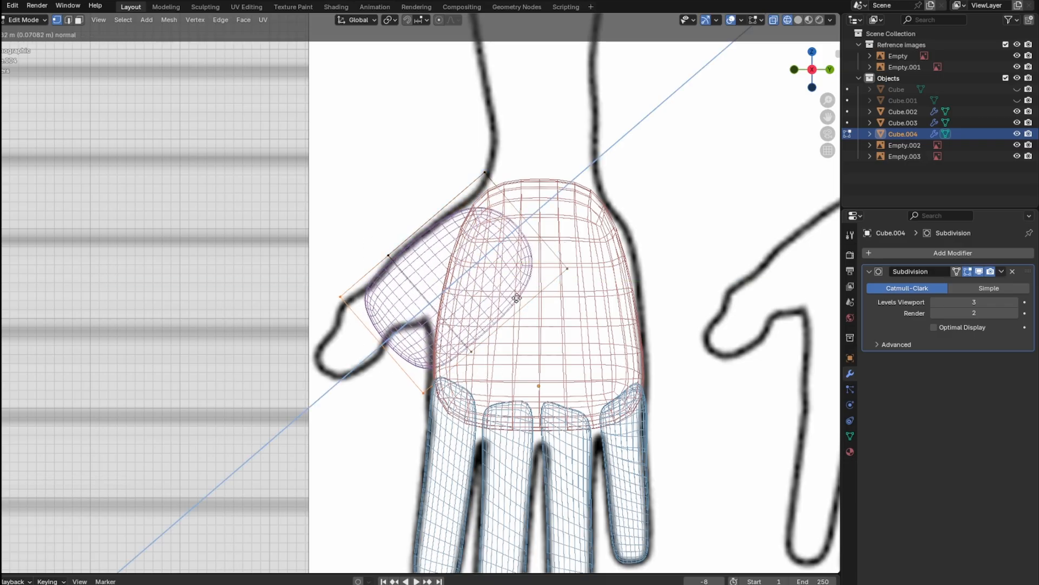
click(517, 298)
scroll(331, 318, up, 2)
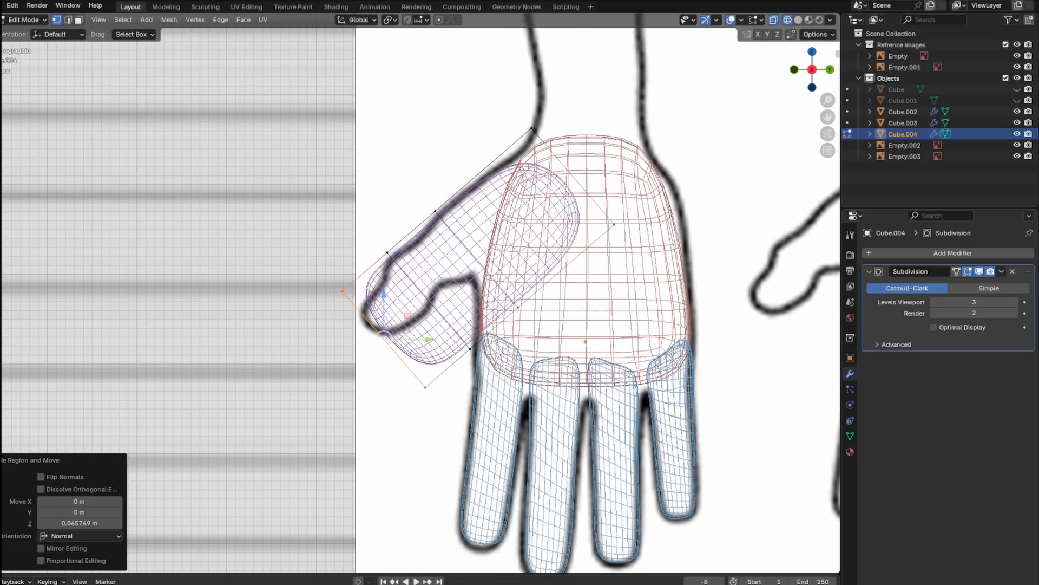
Step: Scale down the end segment of the thumb and move it along Y and Z onto the tip of the outline
drag(288, 238, 289, 239)
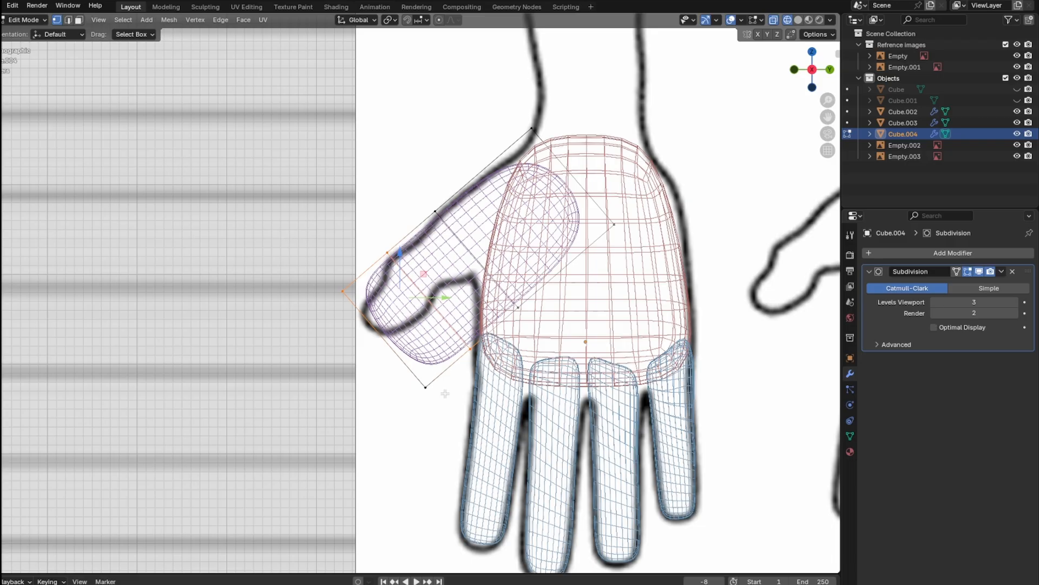
key(s)
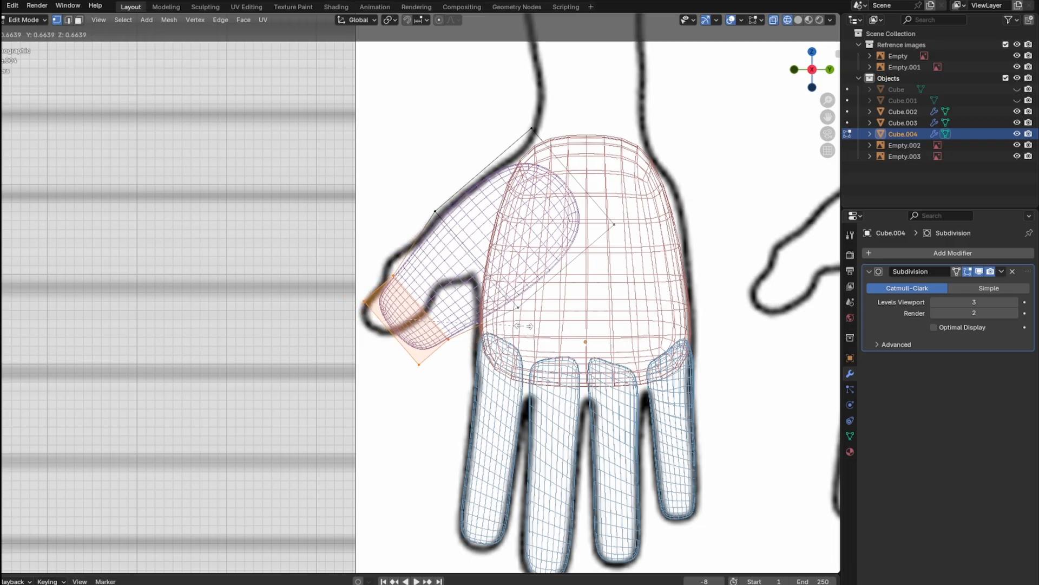
click(492, 315)
drag(407, 277, 407, 253)
drag(451, 296, 442, 297)
drag(399, 262, 397, 269)
drag(442, 300, 427, 301)
drag(382, 259, 382, 269)
scroll(481, 260, up, 2)
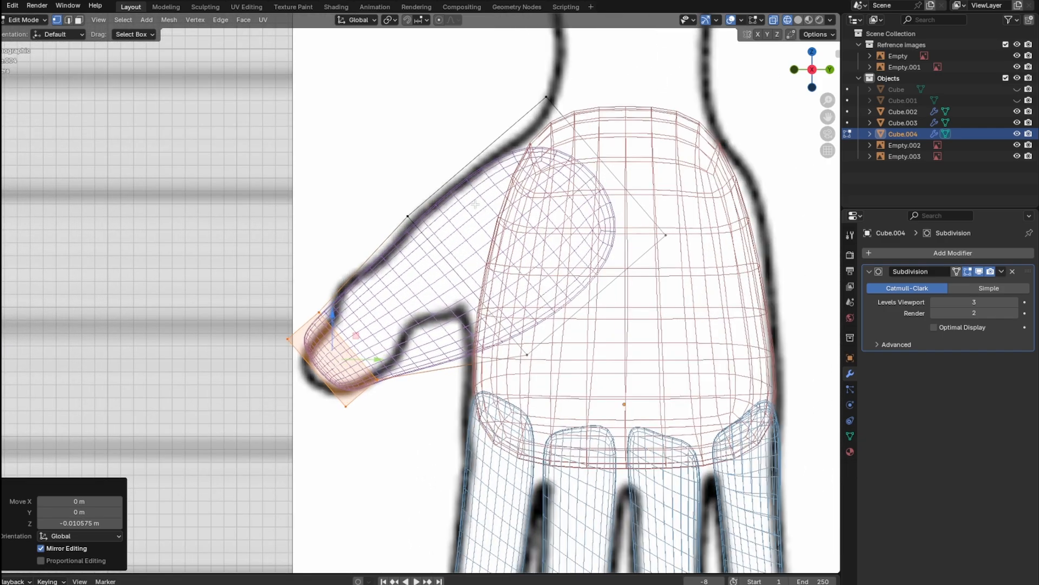
Step: Add a centered loop cut across the thumb's base and reposition the corner vertices of its palm end
key(ctrl+r)
click(454, 173)
right_click(454, 173)
mouse_move(583, 61)
mouse_down()
mouse_move(533, 111)
mouse_move(591, 92)
mouse_move(616, 106)
mouse_move(587, 70)
mouse_up()
drag(691, 209, 672, 164)
drag(562, 314, 608, 223)
Step: Move the upper vertices of the thumb base onto the outline and slide the lower base vertex along its edge
drag(489, 144, 468, 166)
drag(478, 120, 479, 123)
drag(453, 195, 398, 227)
drag(408, 179, 408, 186)
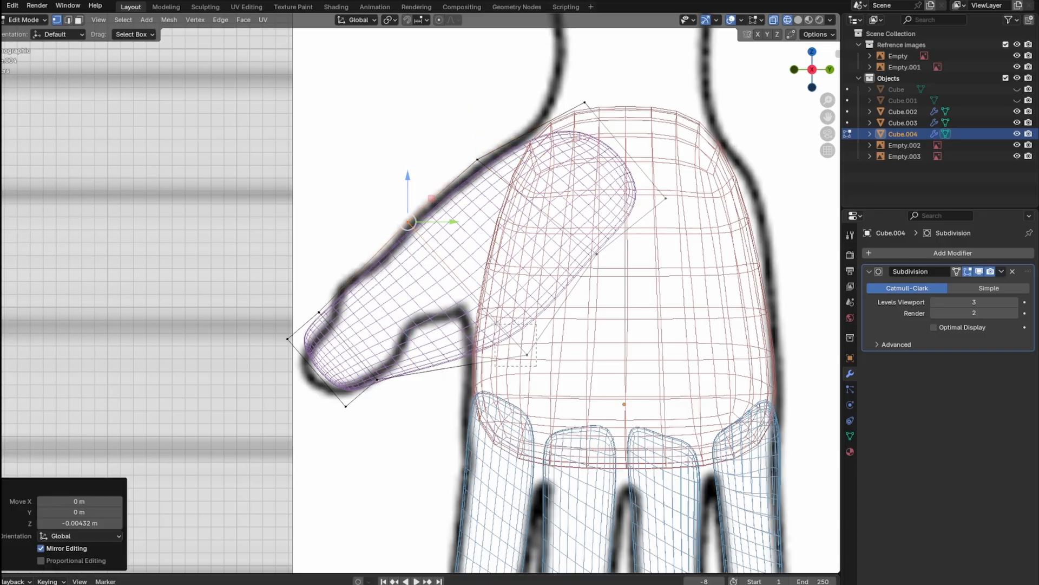
shift+drag(537, 366, 539, 367)
key(g)
key(g)
click(564, 330)
Step: Scale the thumb's end face and move its corner vertices to match the rounded tip of the outline
scroll(474, 349, up, 1)
shift+middle_drag(451, 349, 494, 337)
scroll(490, 325, up, 1)
shift+middle_drag(377, 428, 480, 380)
drag(479, 382, 427, 325)
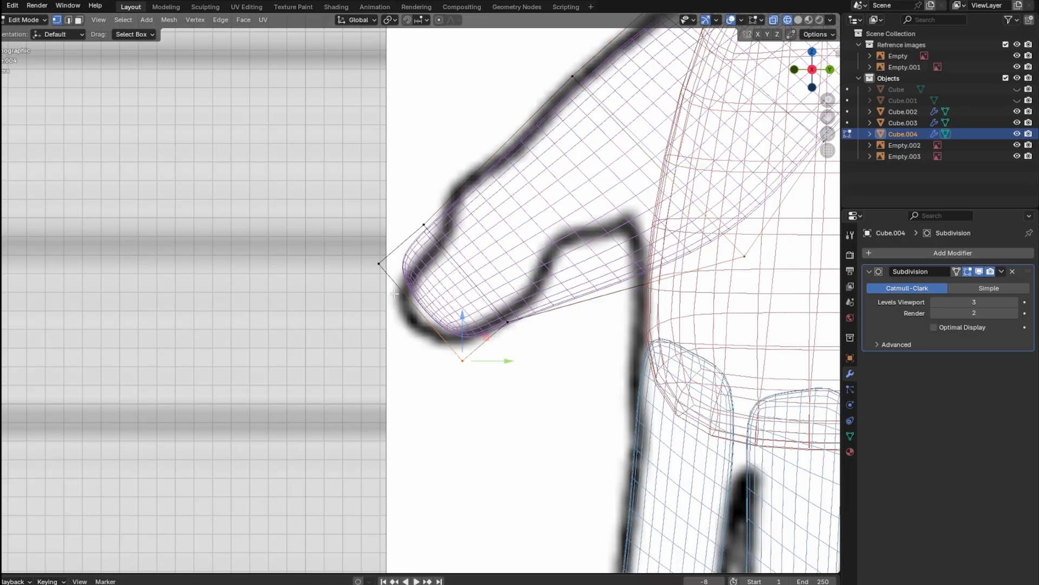
drag(420, 267, 377, 289)
key(s)
click(503, 292)
key(g)
click(430, 303)
drag(475, 388, 426, 359)
key(g)
click(435, 376)
Step: Slide the edge loop behind the thumb tip back to the knuckle and align it with the outline
drag(524, 341, 497, 299)
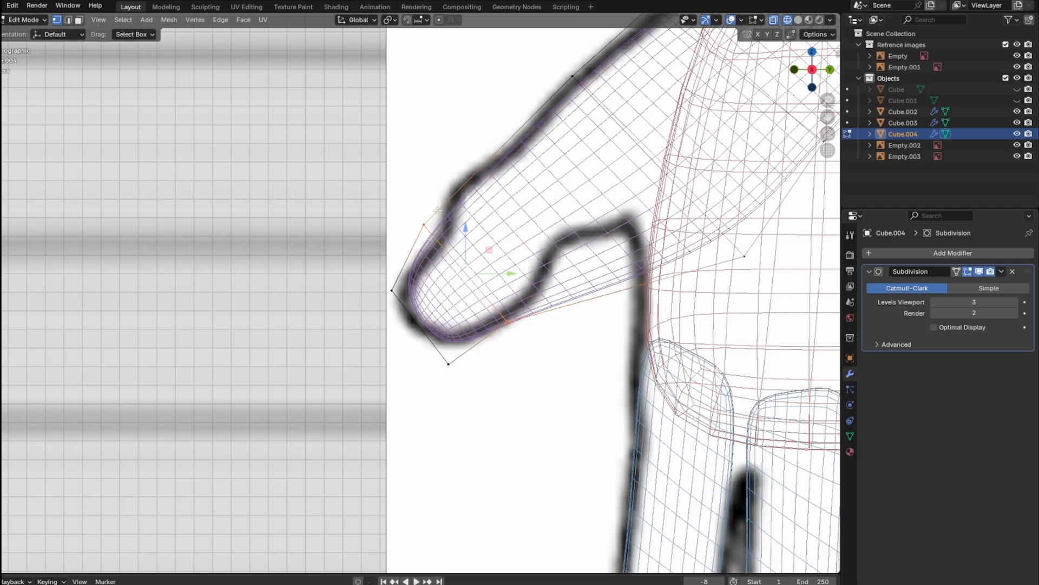
key(s)
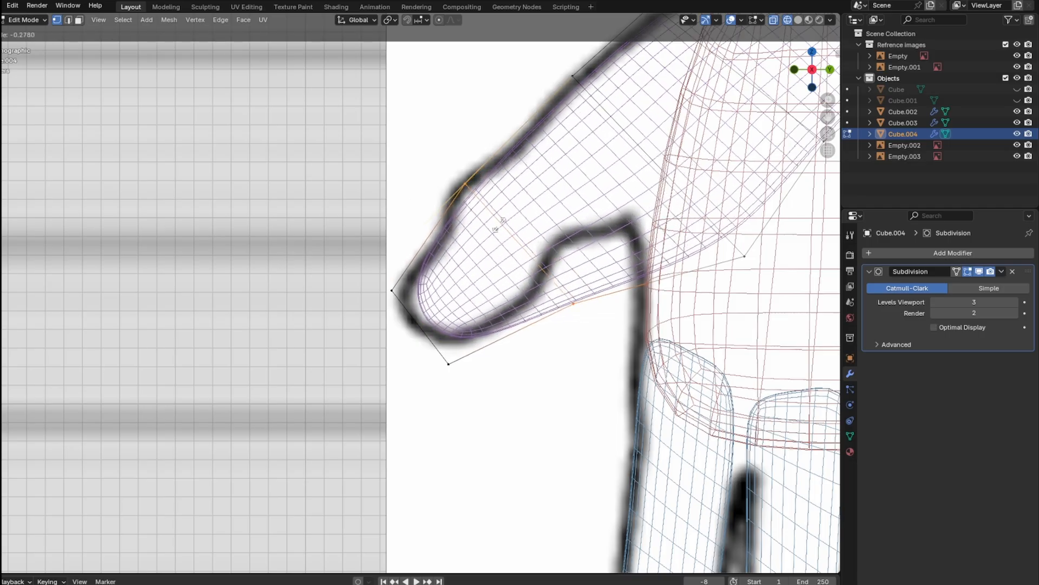
click(498, 226)
scroll(512, 226, up, 2)
key(g)
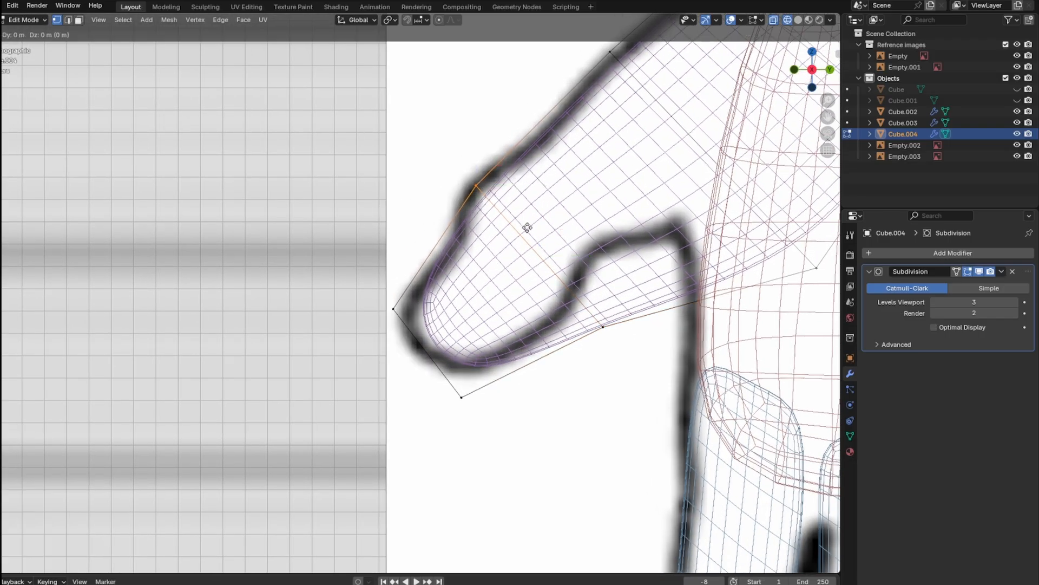
click(516, 221)
Step: Cut an edge loop between the knuckle and the thumb tip and move its upper vertex into the outline's dent
key(ctrl+r)
click(457, 246)
key(g)
click(471, 258)
drag(426, 285, 377, 331)
key(g)
click(482, 332)
Step: Move the lower vertices near the thumb tip onto the outline, the last by -0.004 m in Y and 0.007 m in Z
drag(487, 372, 452, 414)
key(g)
click(543, 390)
drag(526, 338, 573, 374)
key(g)
click(567, 359)
scroll(566, 359, down, 2)
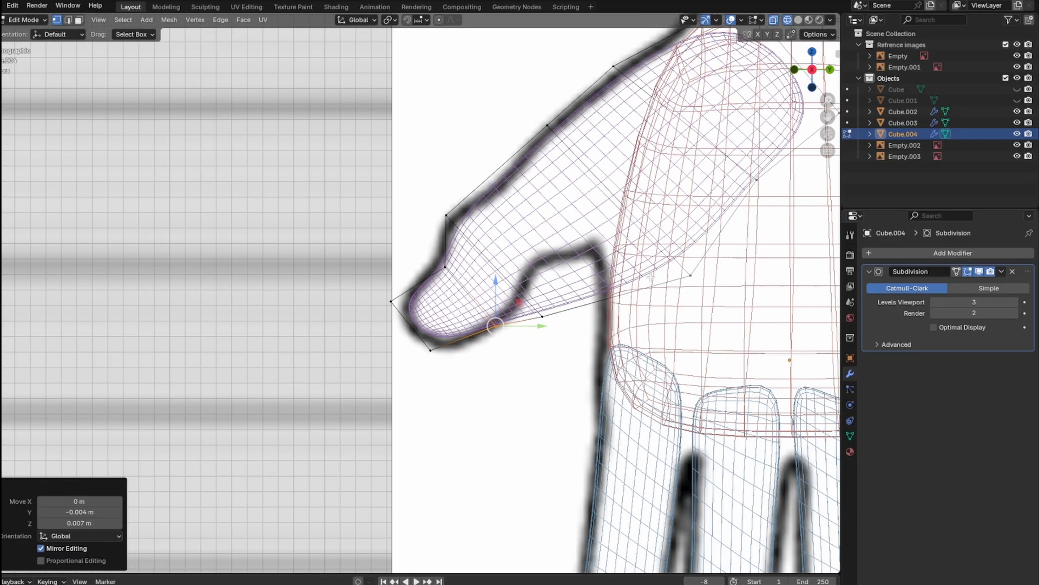
Step: Cut an edge loop across the middle of the thumb, just behind the knuckle, with a slide factor of -0.044
shift+middle_drag(566, 359, 532, 402)
scroll(532, 402, up, 1)
key(ctrl+r)
click(450, 188)
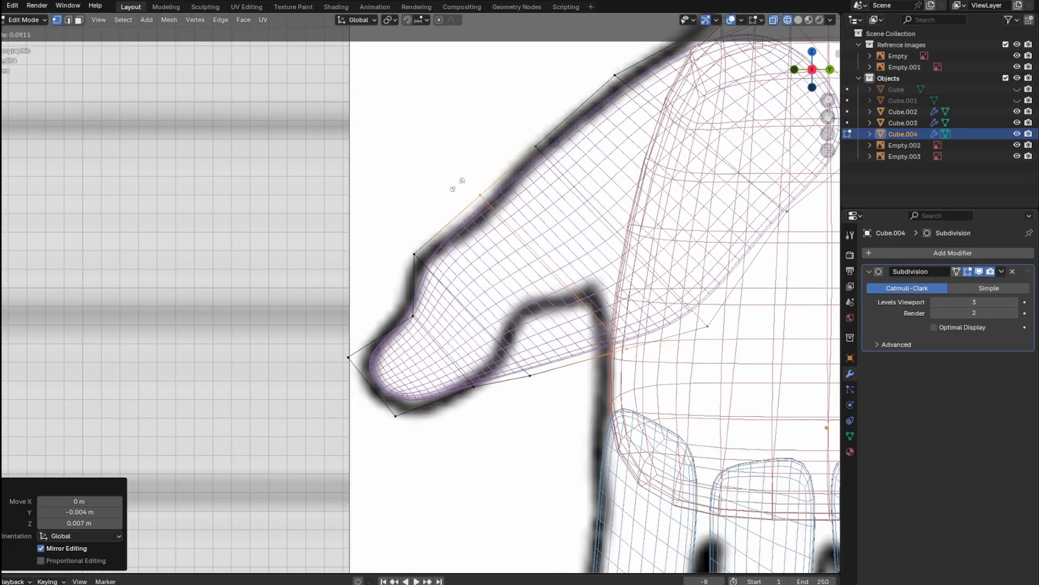
click(442, 191)
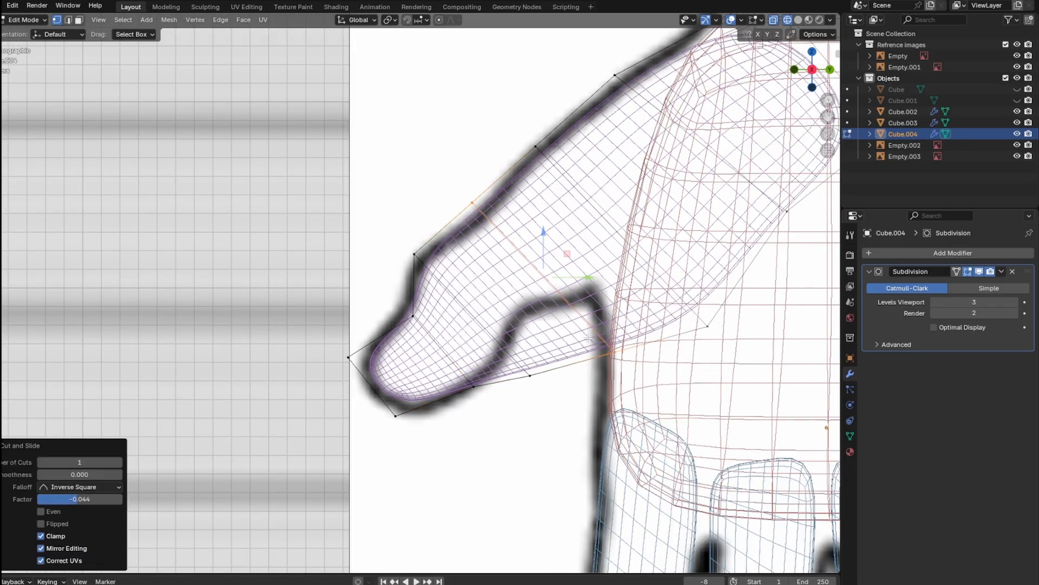
Step: Move the new loop's lower vertex up into the thumb web and the neighboring lower vertex inward to match the outline
shift+middle_drag(541, 232, 499, 235)
key(g)
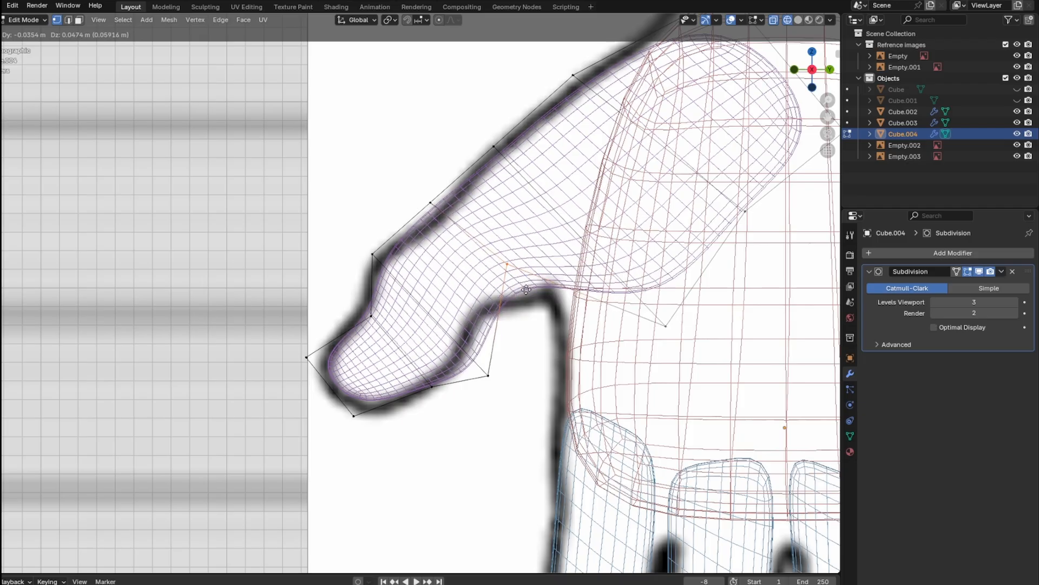
click(530, 289)
drag(529, 401, 466, 355)
scroll(564, 432, up, 2)
key(g)
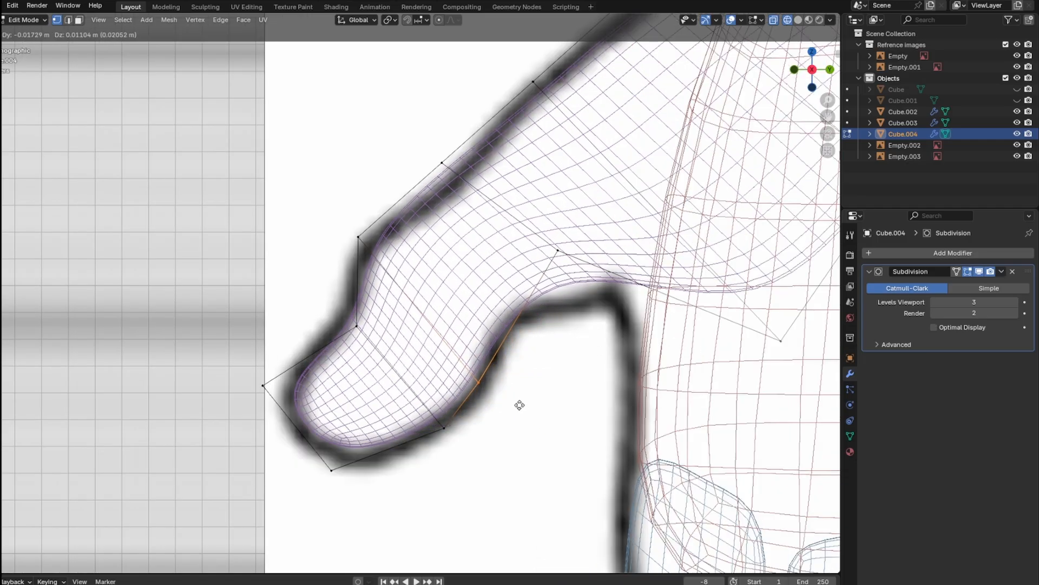
click(518, 406)
Step: Move the thumb knuckle's upper vertex about -0.0047 m along both Y and Z
shift+middle_drag(499, 329, 542, 403)
scroll(542, 403, up, 1)
drag(408, 283, 343, 321)
shift+middle_drag(446, 315, 501, 265)
key(g)
click(487, 280)
Step: Cut another edge loop behind the knuckle and move its upper vertex inward to form the crease
key(ctrl+r)
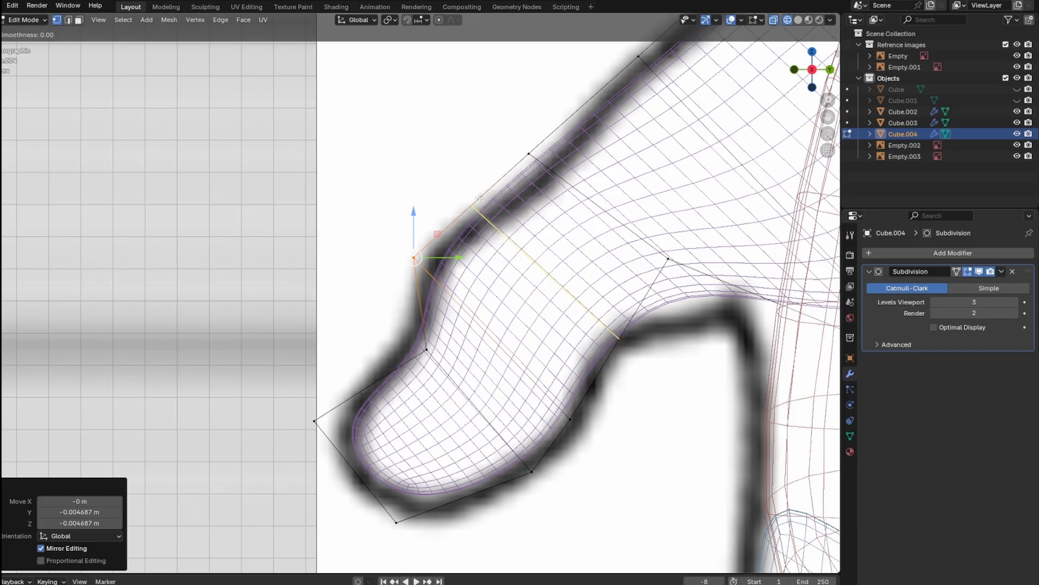
click(476, 198)
click(476, 195)
shift+middle_drag(476, 195, 461, 199)
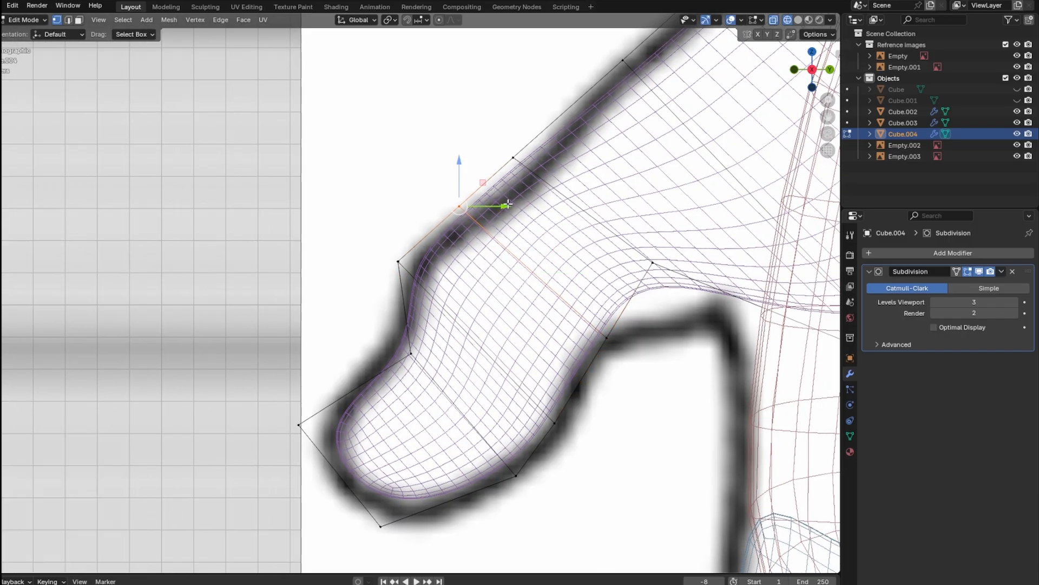
key(g)
click(563, 225)
Step: Adjust the knuckle's upper vertex and the two lower vertices opposite it to follow the thumb outline
click(398, 261)
key(g)
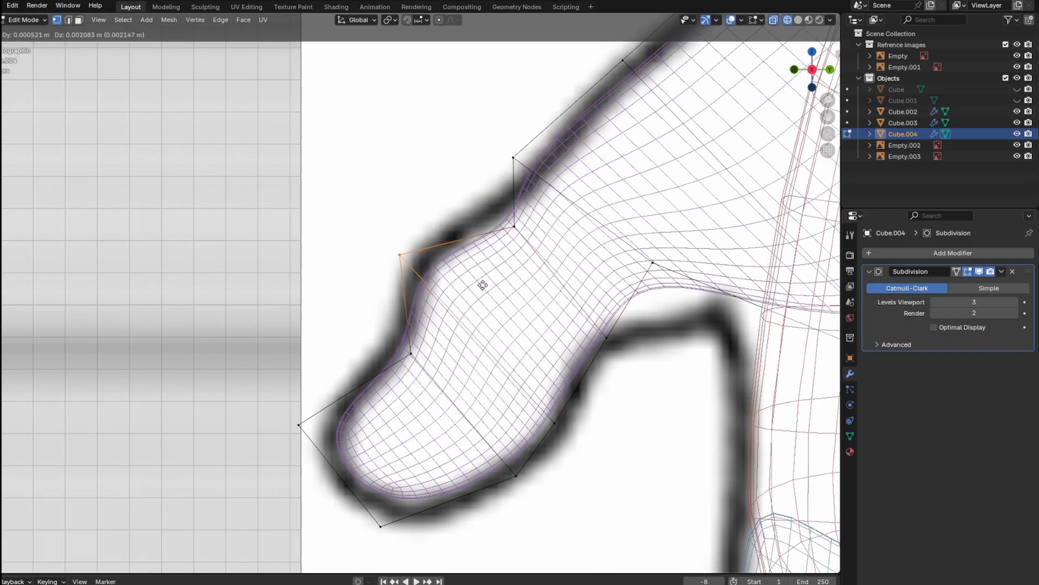
click(483, 273)
drag(638, 314, 536, 445)
key(g)
click(616, 345)
key(g)
click(568, 433)
shift+middle_drag(567, 433, 576, 341)
Step: Nudge the vertices around the thumb tip to fit the rounded end of the reference outline
drag(553, 357, 508, 403)
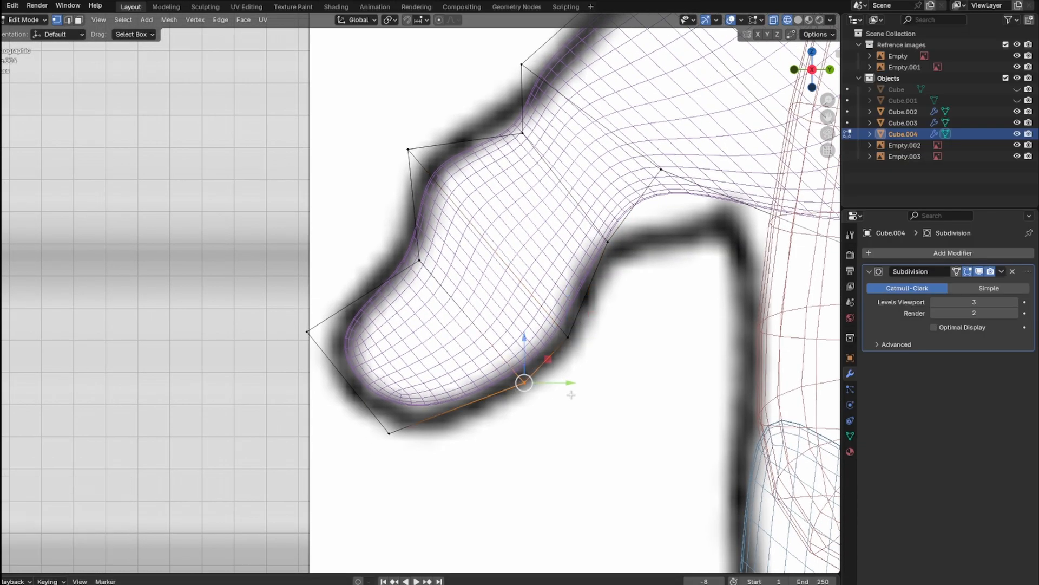
click(571, 394)
click(389, 433)
click(472, 383)
drag(445, 236, 399, 284)
drag(456, 260, 462, 259)
drag(330, 309, 289, 349)
key(g)
click(291, 342)
Step: Move the vertex at the thumb web down along Z towards the outline
scroll(291, 342, down, 4)
scroll(596, 189, up, 2)
shift+middle_drag(596, 189, 489, 282)
drag(489, 282, 470, 308)
scroll(480, 262, up, 2)
scroll(458, 271, down, 3)
scroll(458, 270, up, 3)
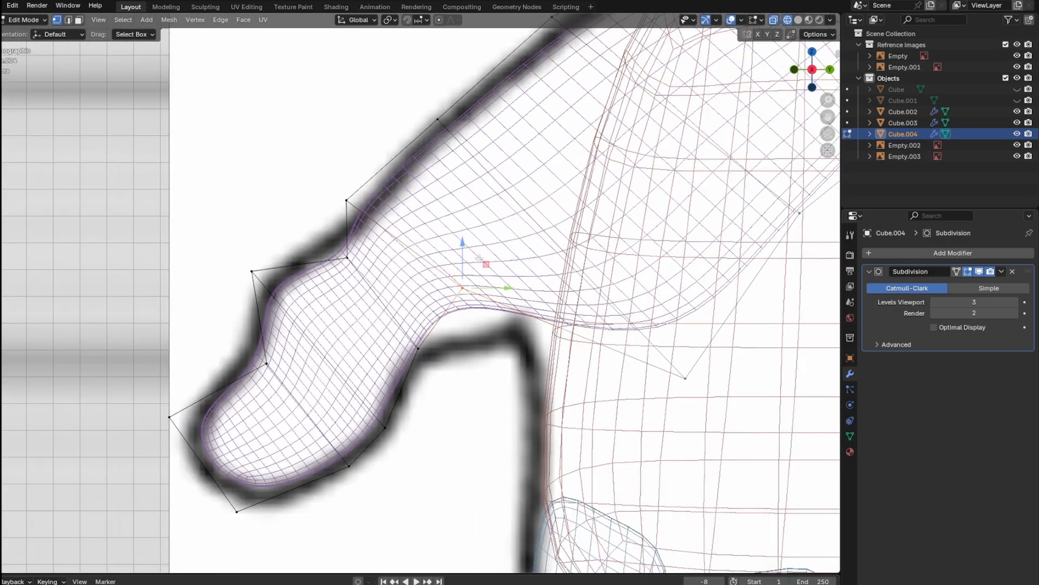
key(g)
key(z)
click(451, 297)
Step: Move the thumb's lower vertex inside the palm about -0.005 m along Y and 0.024 m along Z
shift+middle_drag(736, 322, 692, 334)
drag(663, 363, 621, 403)
key(g)
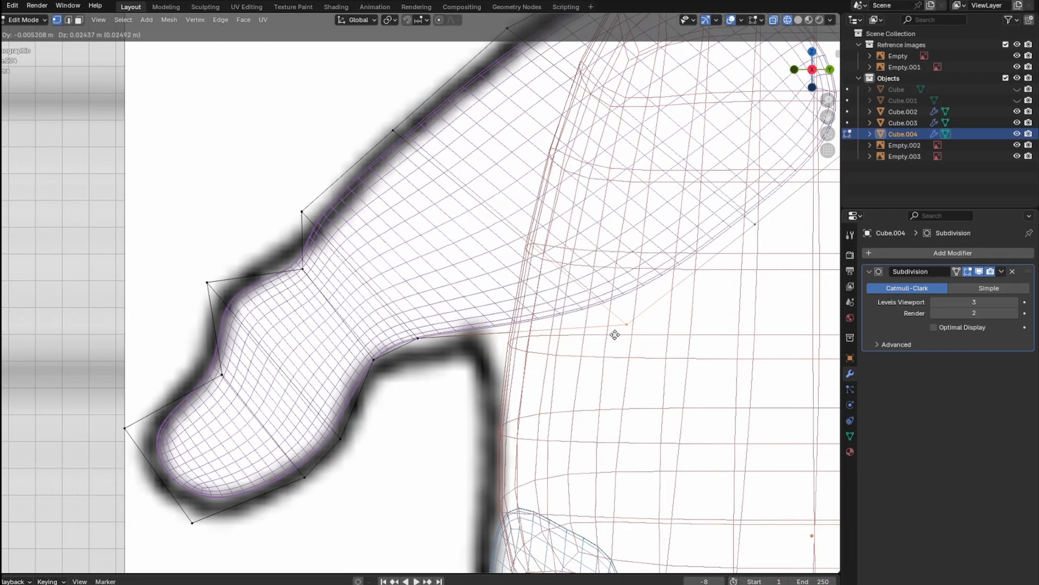
click(622, 278)
Step: Adjust the vertices on the thumb's upper edge, moving the one nearer the wrist 0.0027 m in Y and 0.0012 m in Z
scroll(443, 365, up, 1)
drag(245, 193, 242, 214)
key(g)
click(383, 223)
drag(402, 92, 374, 114)
scroll(414, 189, down, 3)
key(g)
click(426, 200)
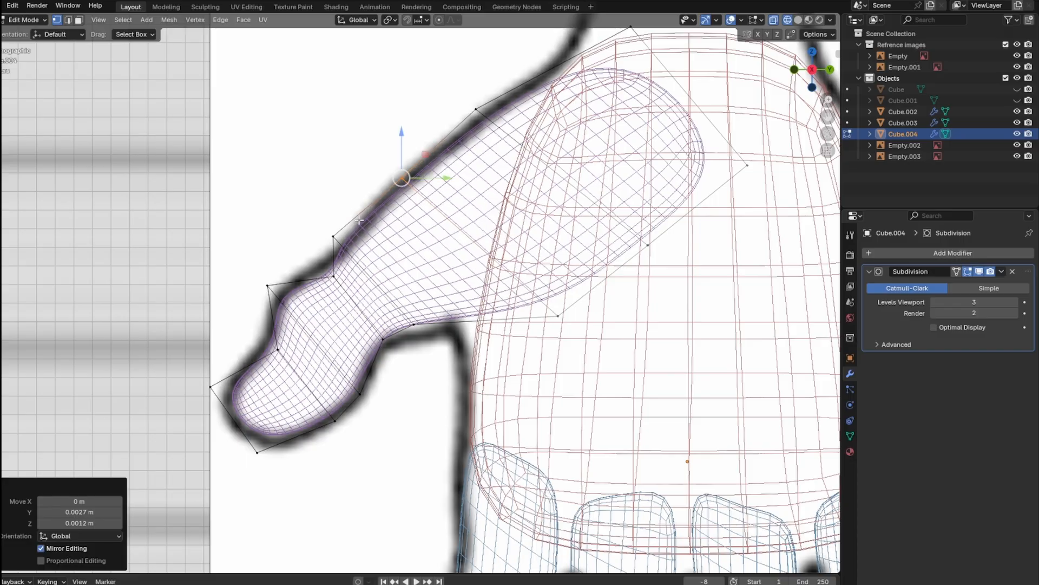
Step: Slide the upper vertex behind the knuckle crease along its edge towards the wrist by a factor of about 0.304
drag(351, 218, 321, 252)
scroll(346, 258, up, 2)
key(g)
key(g)
click(390, 243)
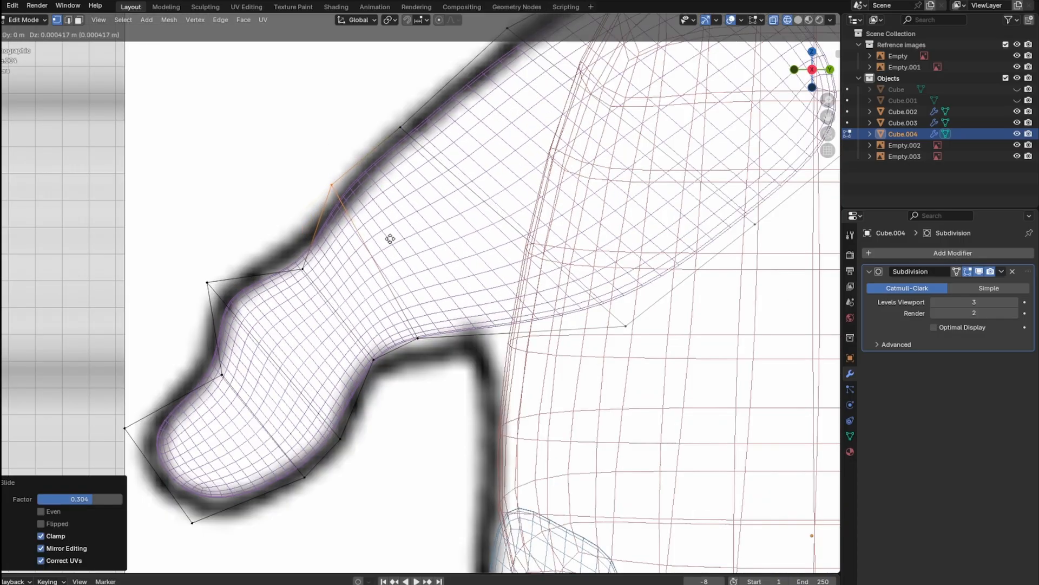
Step: Move the vertices on the thumb's upper edge around the knuckle crease towards the drawn outline
click(396, 250)
drag(317, 253, 290, 281)
key(g)
click(331, 280)
drag(217, 270, 196, 295)
key(g)
click(306, 299)
Step: Select the outer part of the thumb in wireframe, grow the selection and shift it towards the reference outline
scroll(307, 300, down, 3)
middle_drag(325, 298, 411, 303)
key(shift+z)
key(a)
middle_drag(465, 179, 418, 198)
drag(418, 199, 295, 387)
key(shift+z)
middle_drag(336, 390, 585, 305)
key(shift+z)
click(827, 73)
key(ctrl+KP_Add)
drag(498, 275, 465, 288)
Step: Limit the selection to the thumb's lower section, toggle proportional editing and nudge that section towards the outline
mouse_move(464, 288)
middle_down()
mouse_move(394, 348)
mouse_move(330, 319)
middle_up()
key(shift+z)
drag(452, 178, 412, 227)
ctrl+drag(546, 248, 490, 318)
middle_drag(450, 304, 553, 295)
key(shift+z)
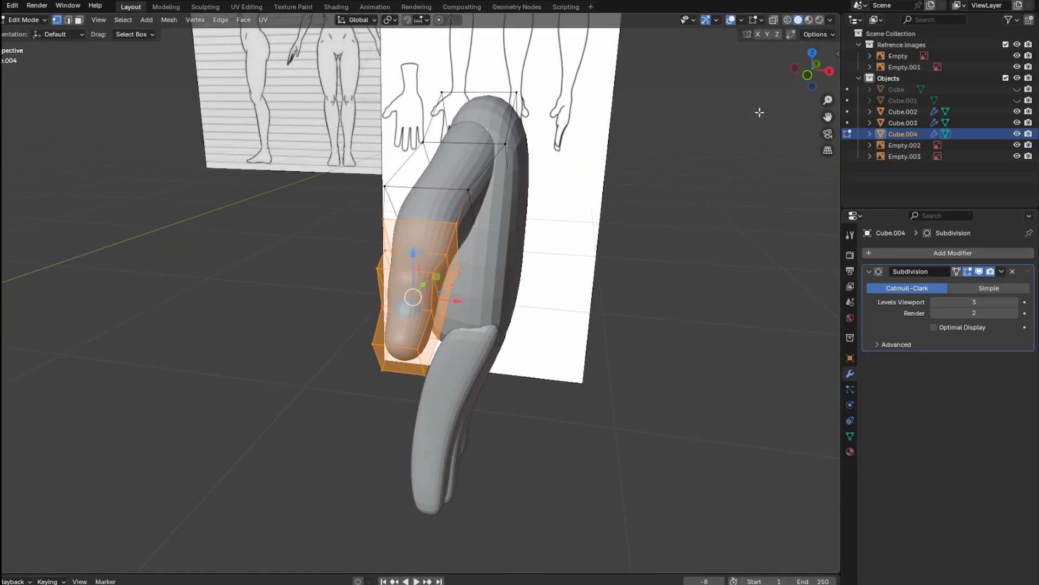
click(806, 73)
mouse_move(463, 290)
mouse_down()
mouse_move(454, 291)
mouse_move(463, 291)
mouse_up()
key(o)
shift+middle_drag(465, 288, 475, 279)
drag(477, 277, 475, 276)
Step: Move the thumb's lower section further out from the palm and rotate it about the Z axis
mouse_move(534, 238)
middle_down()
mouse_move(468, 257)
mouse_move(512, 211)
middle_up()
key(shift+z)
mouse_move(514, 273)
middle_down()
mouse_move(508, 312)
mouse_move(406, 312)
middle_up()
key(shift+z)
click(811, 71)
drag(477, 292, 420, 300)
key(r)
key(z)
click(550, 196)
Step: Fine-tune the position of the thumb's lower section and finish editing its mesh
drag(383, 253, 377, 261)
drag(413, 300, 412, 300)
scroll(410, 300, down, 6)
key(shift+z)
middle_drag(377, 294, 238, 311)
key(shift+z)
key(Tab)
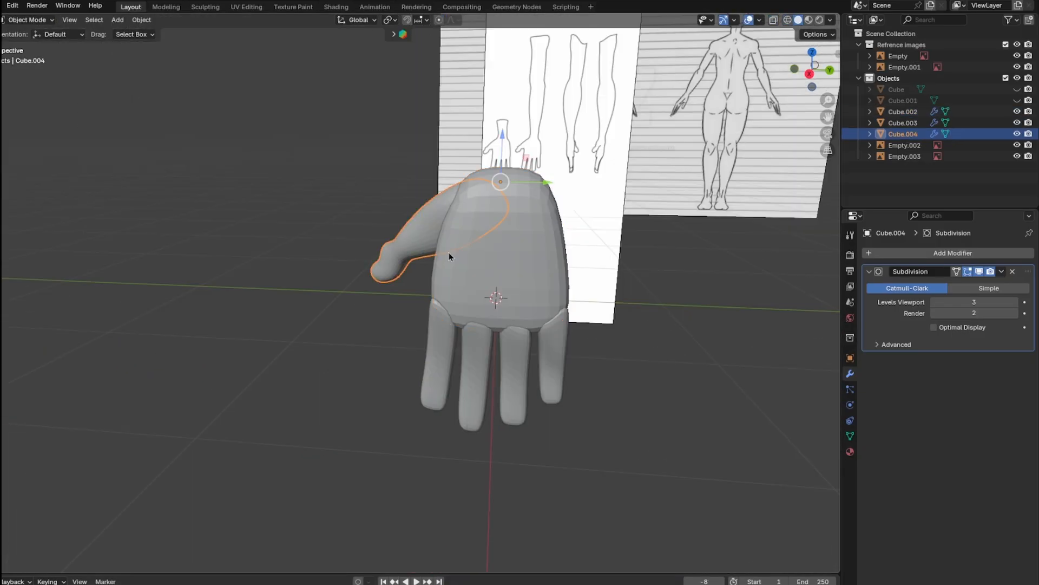
Step: Apply the Subdivision modifiers of the thumb, fingers and palm, and combine the three meshes into one hand object
key(ctrl+a)
click(523, 289)
key(ctrl+a)
click(525, 343)
key(ctrl+a)
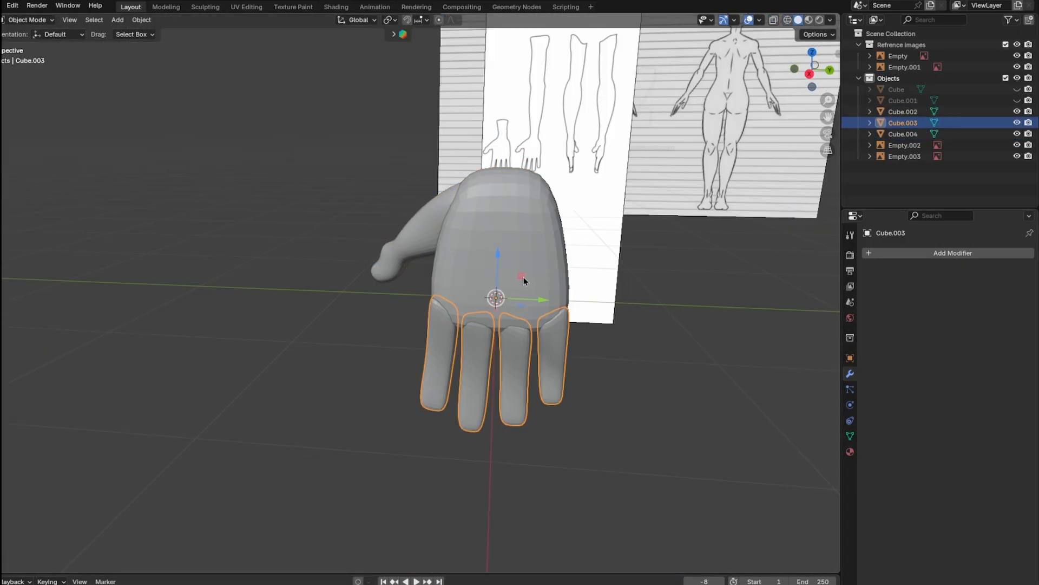
middle_drag(492, 299, 501, 288)
scroll(501, 288, down, 2)
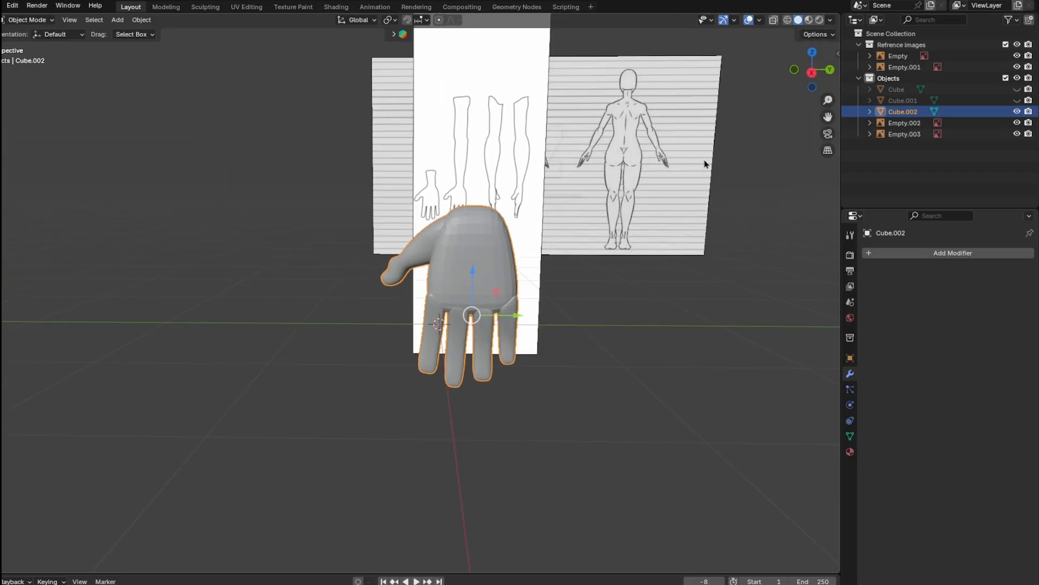
Step: Switch the hand to sculpting and pull the thumb's knuckle and tip out to the outline with the Elastic Grab brush
click(812, 71)
scroll(779, 76, up, 2)
click(30, 57)
scroll(406, 244, up, 8)
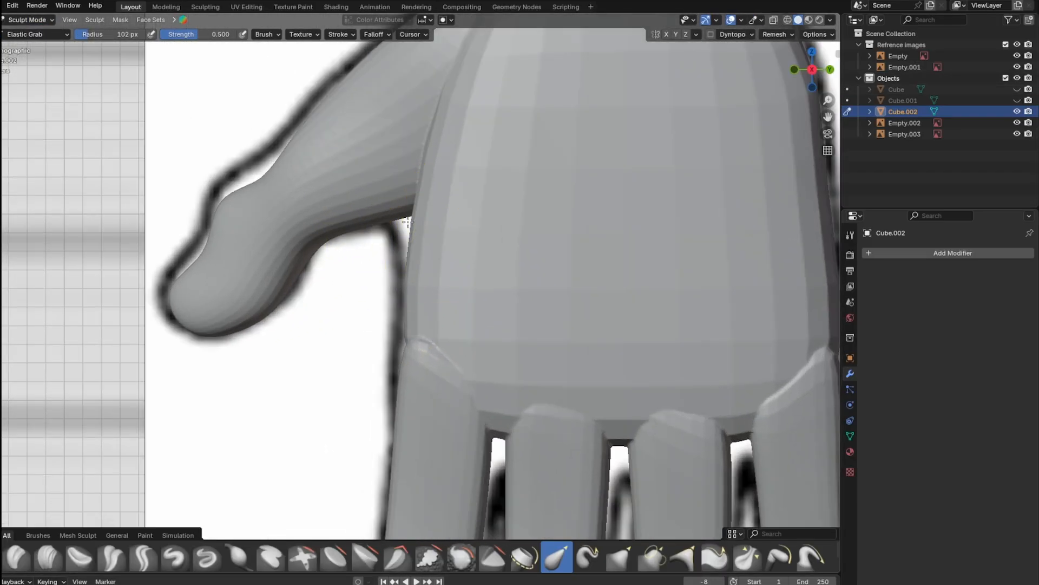
shift+middle_drag(407, 222, 464, 331)
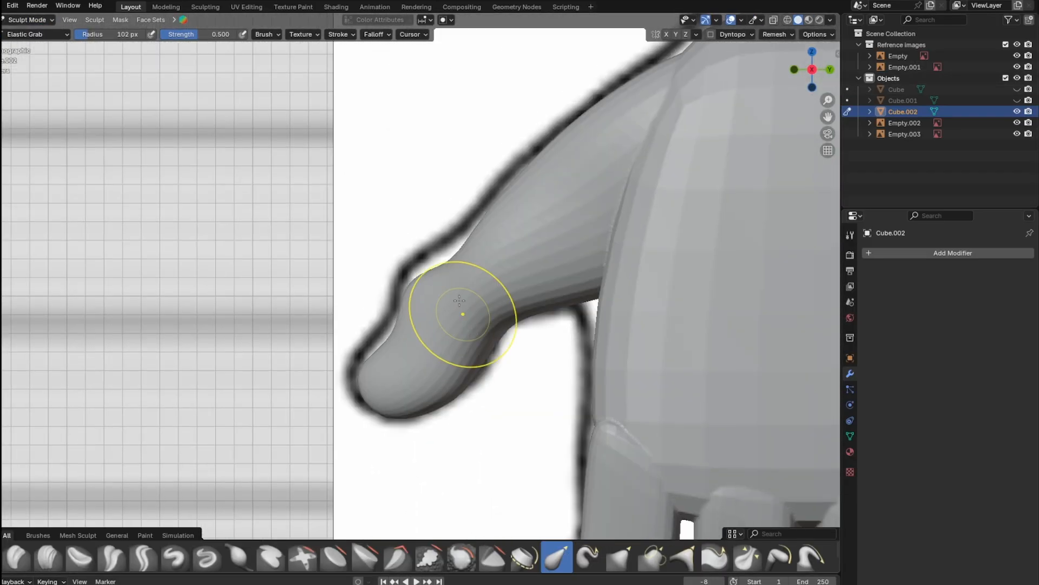
drag(414, 260, 406, 251)
scroll(455, 399, down, 1)
scroll(455, 399, up, 1)
shift+middle_drag(455, 399, 507, 325)
drag(434, 325, 424, 310)
Step: Adjust the hand's edge near the thumb web with small Elastic Grab strokes to follow the outline
mouse_move(557, 65)
shift+middle_down()
mouse_move(473, 197)
mouse_move(502, 116)
shift+middle_up()
scroll(541, 239, down, 1)
scroll(547, 295, up, 3)
drag(574, 290, 564, 298)
scroll(596, 282, down, 2)
scroll(579, 293, up, 5)
drag(563, 253, 559, 248)
scroll(568, 238, down, 8)
shift+middle_drag(652, 84, 444, 307)
scroll(423, 299, down, 1)
mouse_move(536, 341)
shift+middle_down()
mouse_move(446, 341)
mouse_move(452, 65)
shift+middle_up()
scroll(445, 341, up, 1)
shift+middle_drag(361, 284, 387, 232)
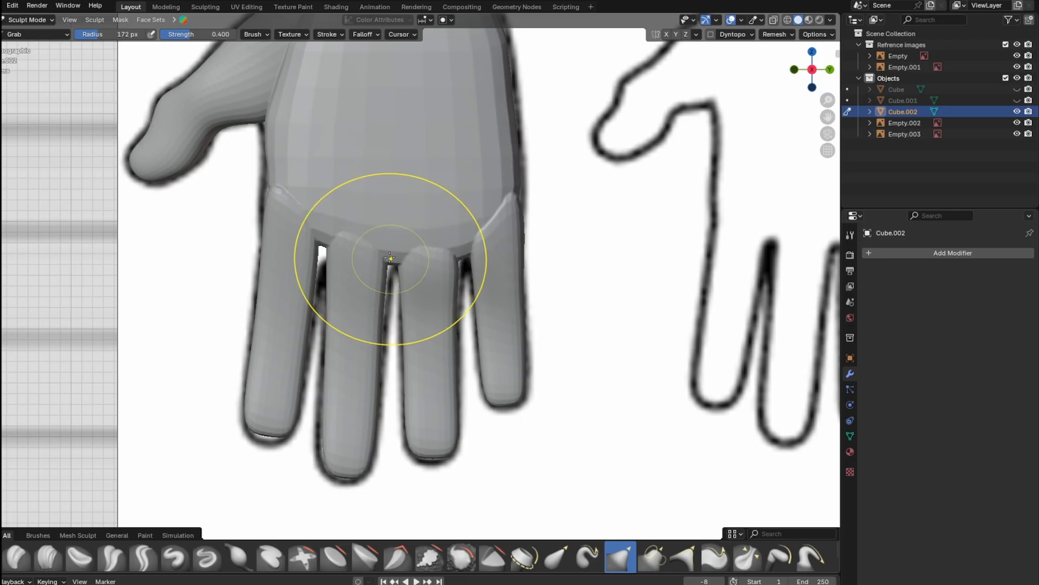
Step: Smooth the seams where the fingers and thumb join the palm
scroll(384, 265, up, 2)
scroll(374, 257, up, 2)
scroll(352, 251, down, 2)
scroll(379, 271, up, 1)
scroll(395, 279, up, 2)
mouse_move(395, 287)
shift+middle_down()
mouse_move(394, 160)
mouse_move(395, 218)
shift+middle_up()
scroll(478, 246, down, 3)
mouse_move(550, 303)
shift+middle_down()
mouse_move(478, 246)
mouse_move(487, 311)
shift+middle_up()
scroll(343, 191, down, 1)
mouse_move(343, 191)
middle_down()
mouse_move(390, 239)
mouse_move(446, 204)
mouse_move(390, 278)
mouse_move(418, 261)
mouse_move(520, 271)
mouse_move(601, 260)
middle_up()
scroll(417, 261, down, 3)
mouse_move(304, 254)
middle_down()
mouse_move(381, 249)
mouse_move(407, 329)
mouse_move(432, 365)
mouse_move(436, 297)
mouse_move(366, 294)
mouse_move(463, 241)
middle_up()
scroll(366, 294, down, 3)
Step: Pull the palm's pad above the index finger down to the side-view outline with the Grab brush
click(795, 69)
scroll(368, 318, up, 5)
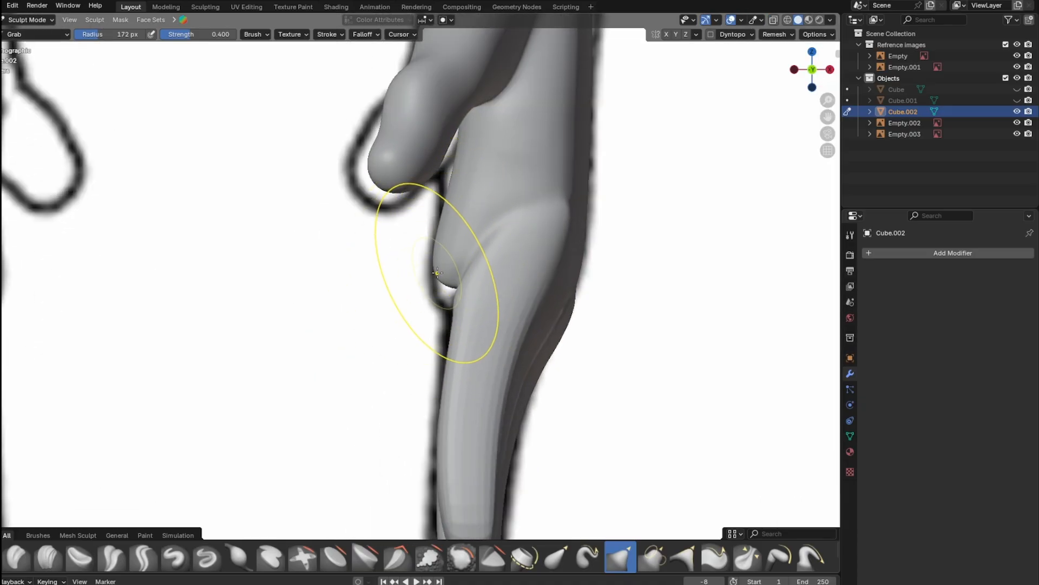
scroll(437, 289, up, 2)
mouse_move(453, 295)
middle_down()
mouse_move(486, 221)
mouse_move(447, 238)
mouse_move(435, 262)
middle_up()
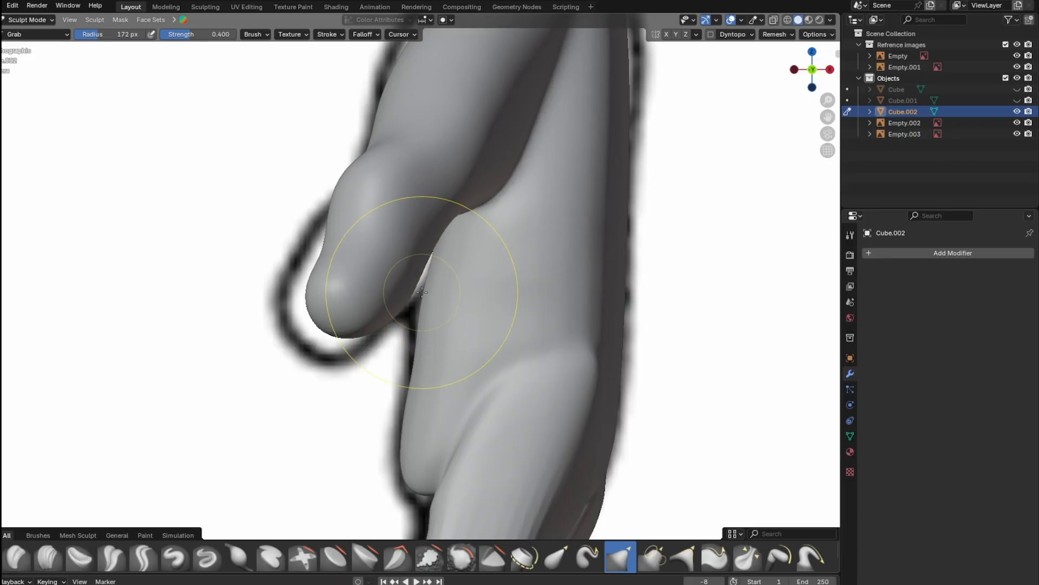
scroll(421, 314, down, 5)
Step: Pull the thumb's tip outwards to the side-view outline with the Grab brush
shift+middle_drag(437, 345, 442, 301)
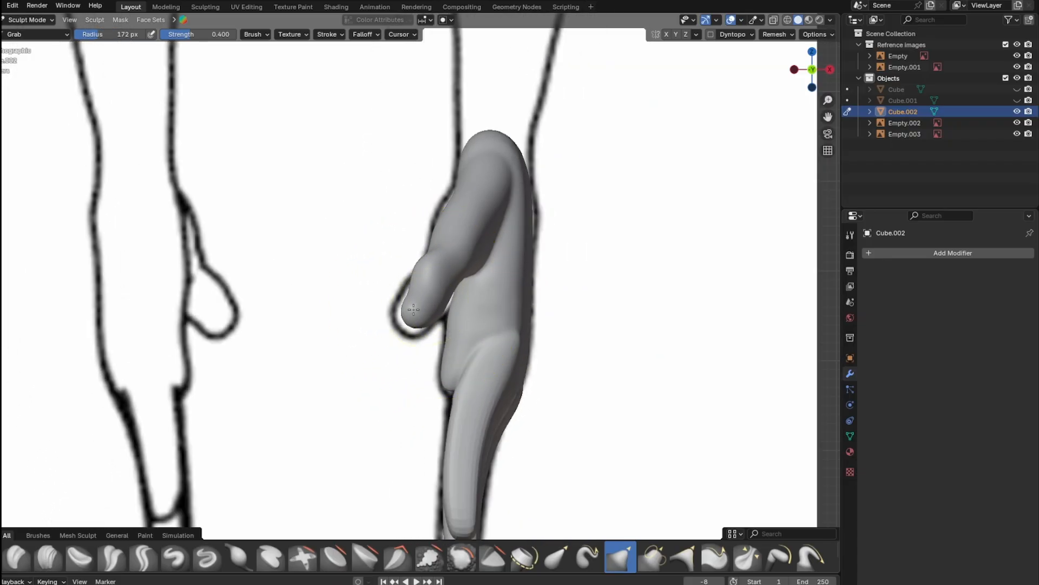
scroll(409, 315, up, 2)
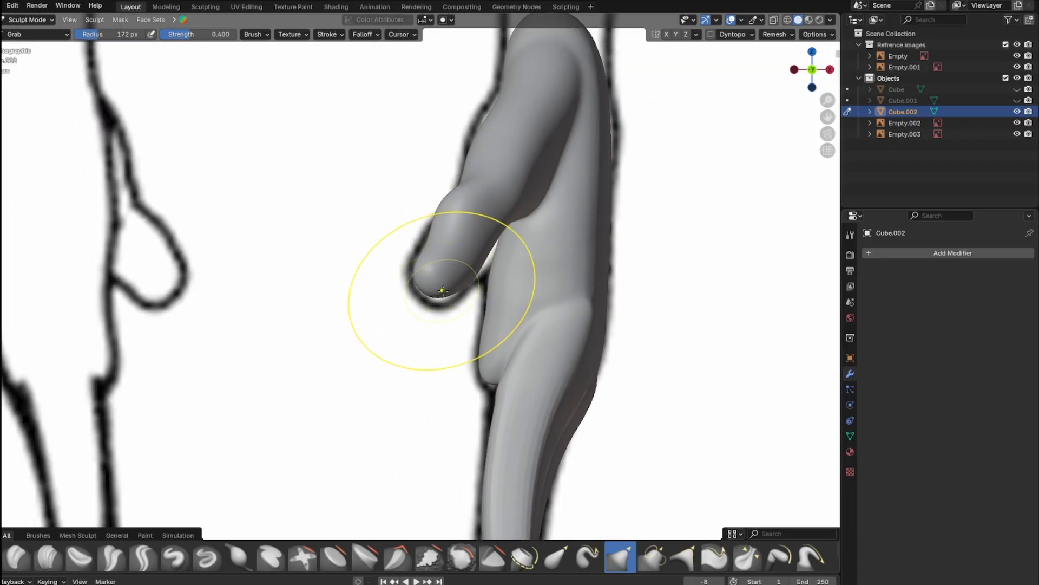
scroll(442, 290, up, 2)
mouse_move(477, 283)
middle_down()
mouse_move(464, 296)
mouse_move(478, 359)
mouse_move(448, 332)
mouse_move(459, 365)
middle_up()
middle_drag(445, 402, 430, 296)
scroll(396, 321, up, 4)
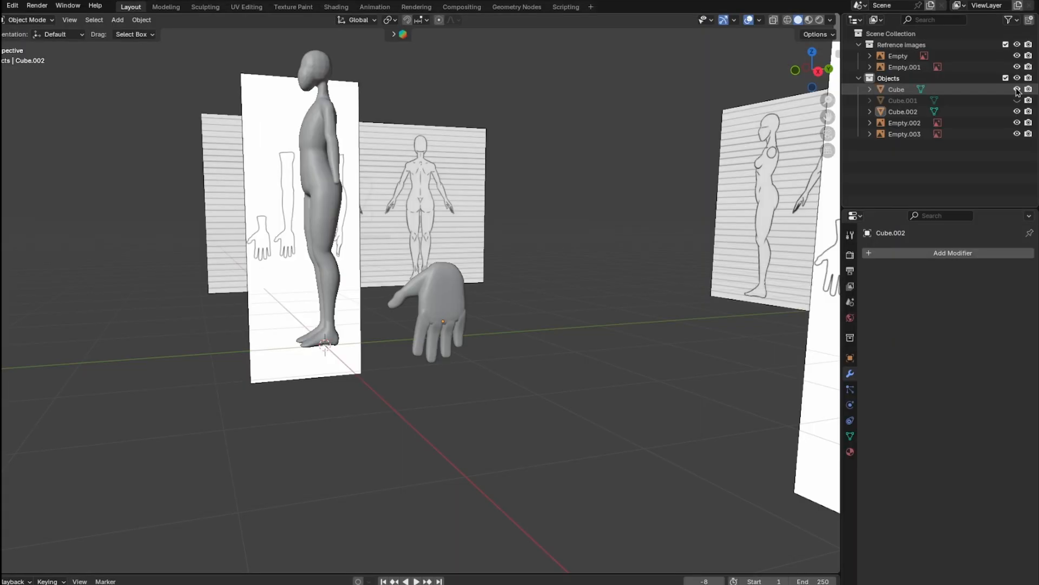
Step: Rotate the hand object about the global Z axis to turn it towards the body's front view
mouse_move(704, 184)
middle_down()
mouse_move(472, 237)
mouse_move(561, 299)
middle_up()
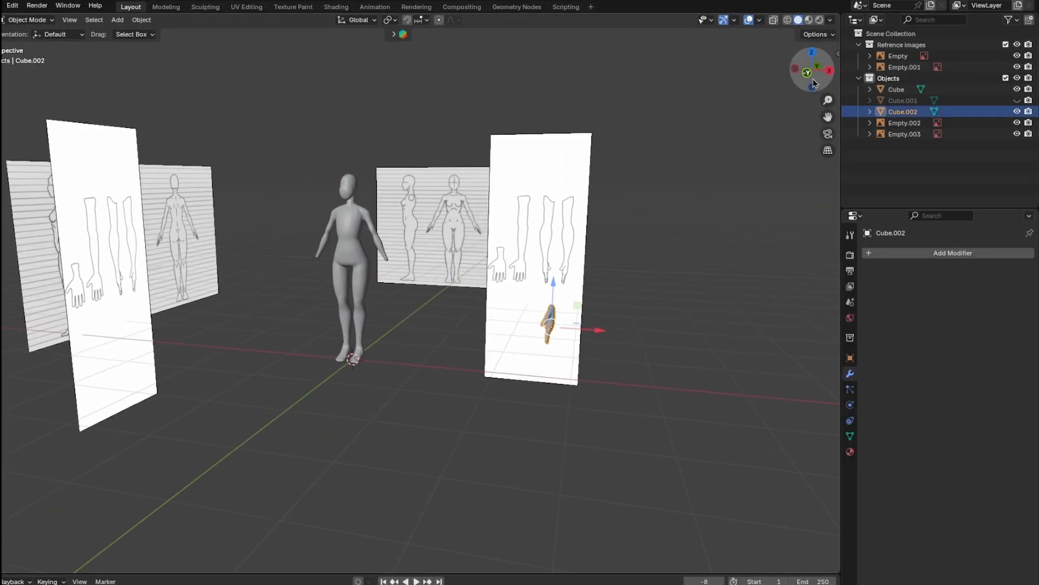
click(807, 73)
key(s)
key(z)
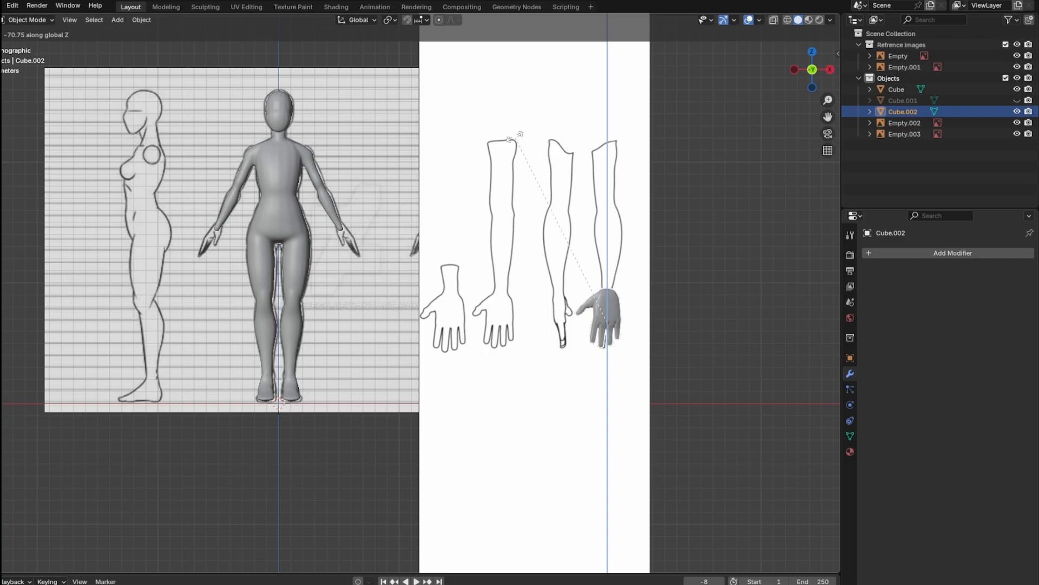
click(493, 154)
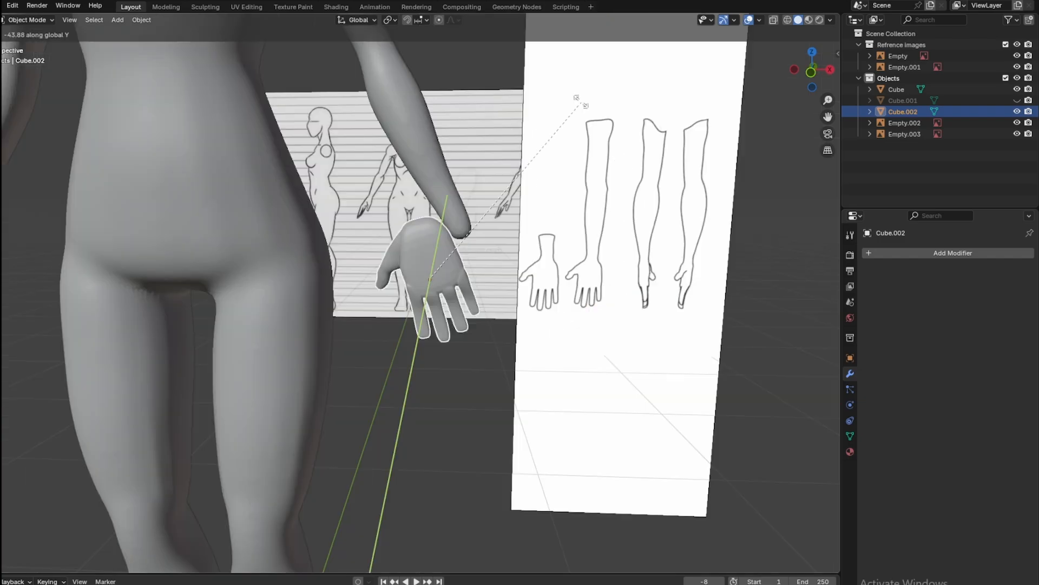
Step: Tilt the hand about -44° around the global Y axis and move it along X towards the forearm's end
click(579, 100)
drag(464, 281, 490, 283)
scroll(489, 289, down, 4)
middle_drag(489, 290, 347, 336)
scroll(398, 292, up, 4)
scroll(379, 347, up, 5)
Step: Align the hand with the wrist from the side and move it -0.010709 m along Z
drag(466, 420, 439, 419)
scroll(440, 414, down, 3)
middle_drag(440, 414, 392, 336)
scroll(339, 319, down, 2)
drag(353, 338, 353, 354)
middle_drag(353, 354, 520, 336)
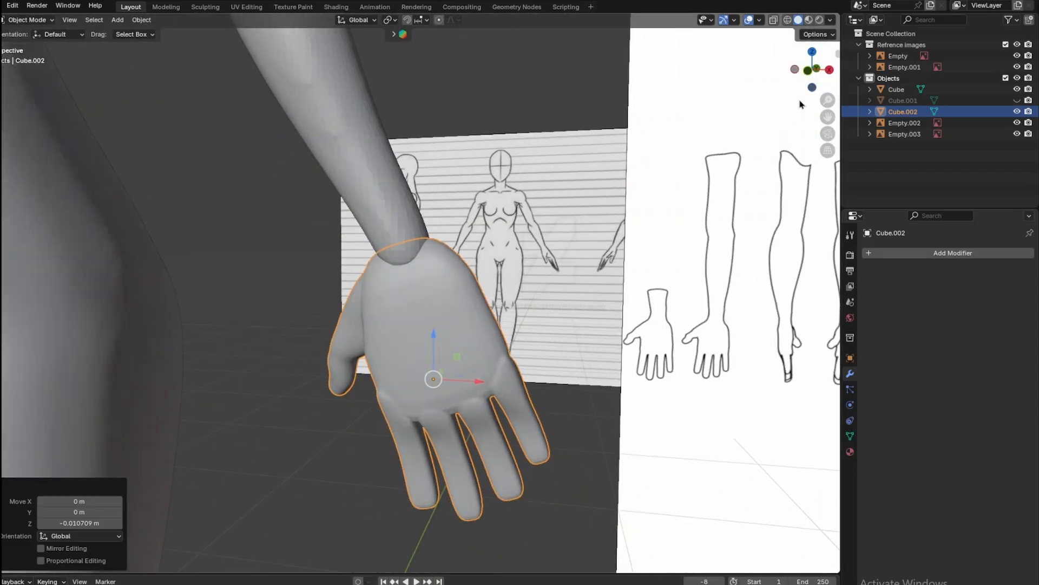
Step: Shift the hand slightly along X in front view and rotate it to follow the forearm's direction
click(808, 71)
scroll(605, 277, up, 3)
shift+middle_drag(605, 276, 602, 249)
drag(499, 378, 505, 378)
drag(505, 377, 512, 377)
key(r)
click(655, 290)
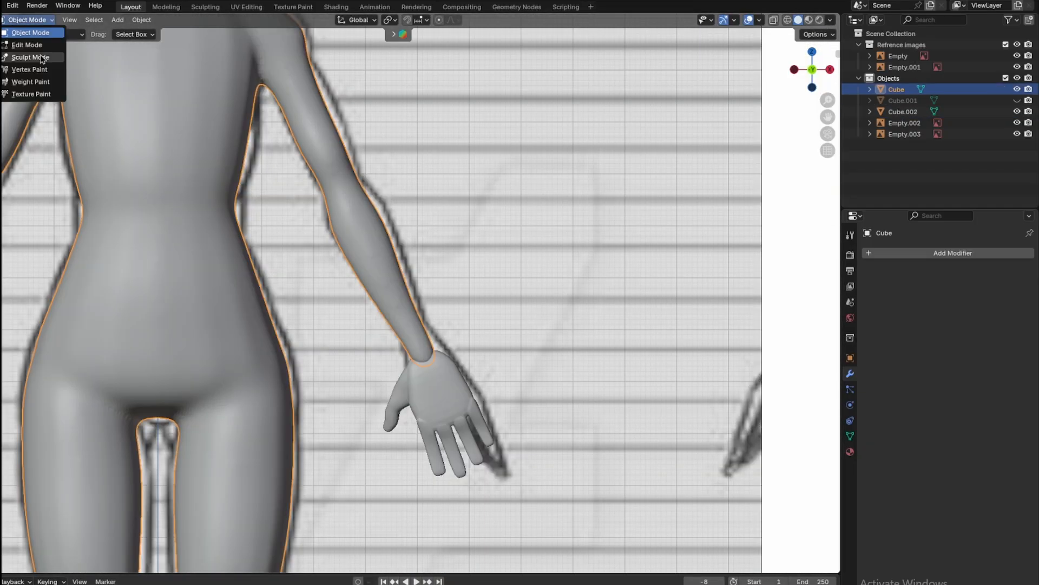
Step: Switch the body to sculpting and pull the forearm's outer edge to the reference outline with the Grab brush
click(33, 53)
scroll(430, 251, up, 5)
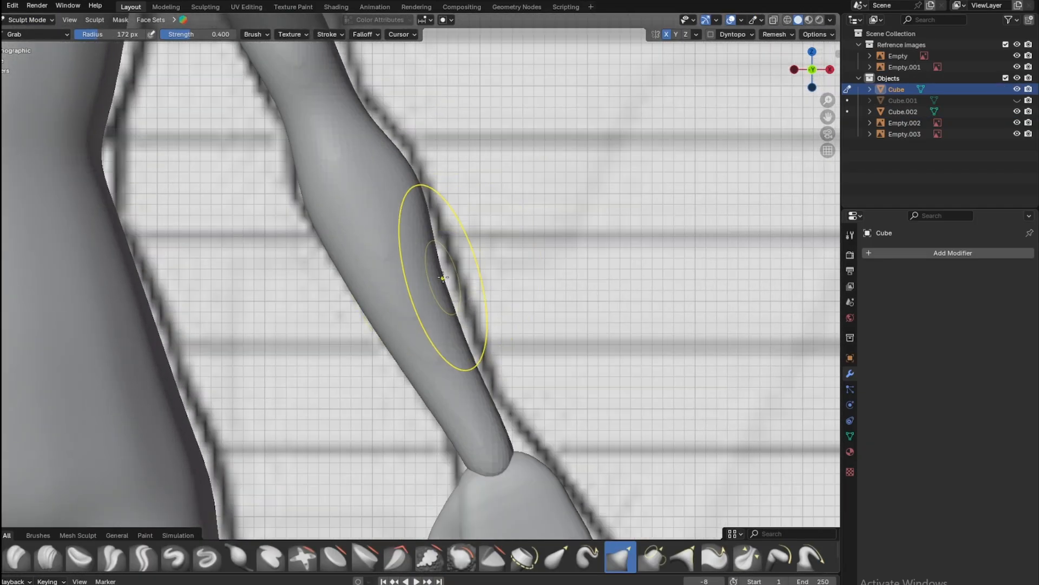
scroll(442, 274, up, 2)
scroll(475, 334, down, 3)
shift+middle_drag(422, 228, 440, 320)
shift+middle_drag(460, 385, 465, 325)
scroll(427, 349, up, 1)
mouse_move(412, 141)
shift+middle_down()
mouse_move(427, 349)
mouse_move(439, 285)
shift+middle_up()
Step: Shape the elbow and upper arm to match the reference outline with the Grab brush
shift+middle_drag(470, 421, 439, 304)
scroll(439, 304, up, 2)
scroll(435, 229, up, 2)
scroll(435, 228, down, 2)
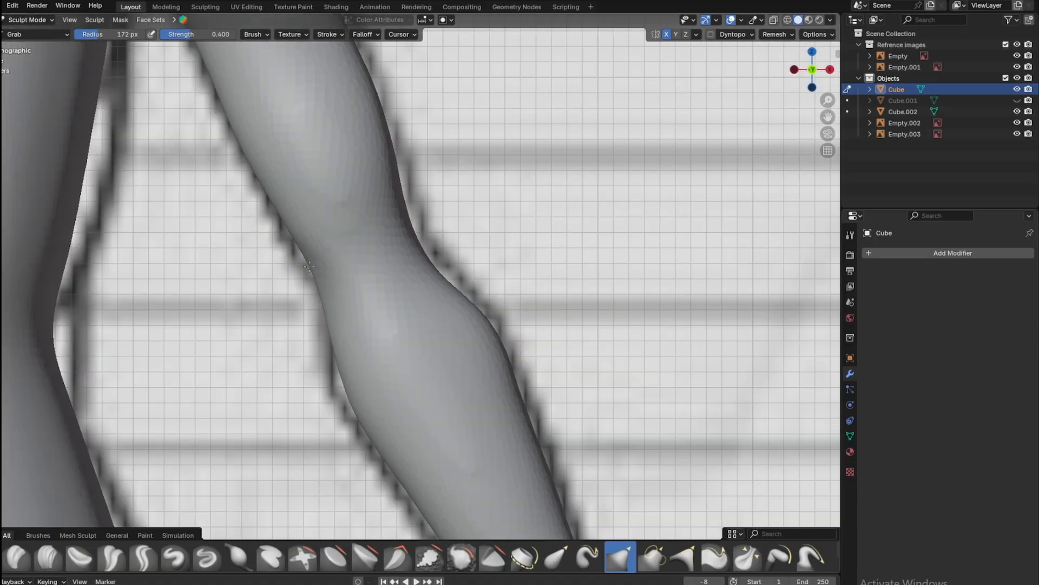
shift+middle_drag(325, 317, 362, 287)
scroll(363, 288, up, 2)
drag(363, 287, 384, 384)
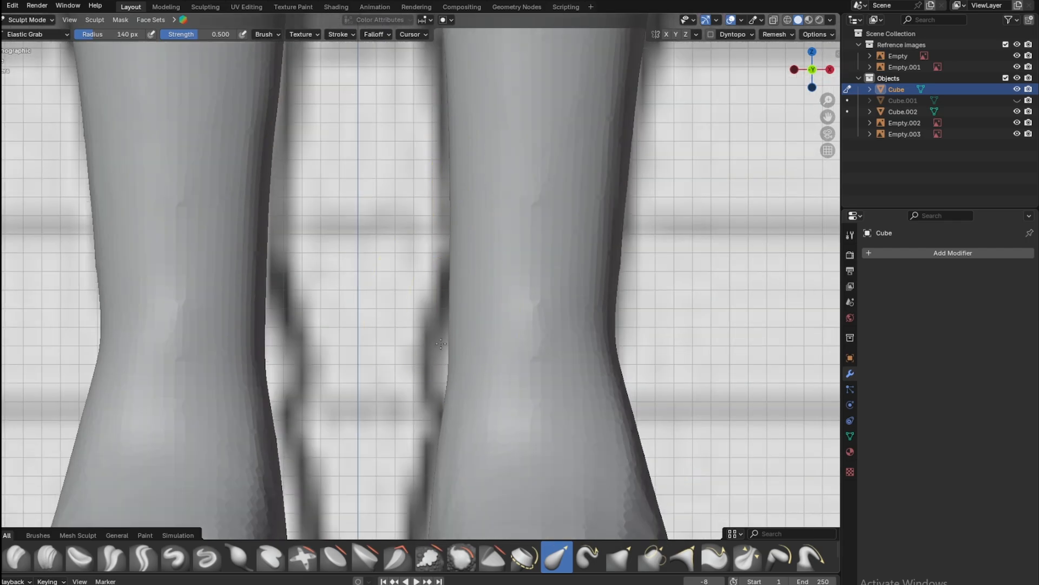
Step: Refine the lower legs and the head against the reference outline with the Elastic Grab brush
scroll(340, 337, down, 10)
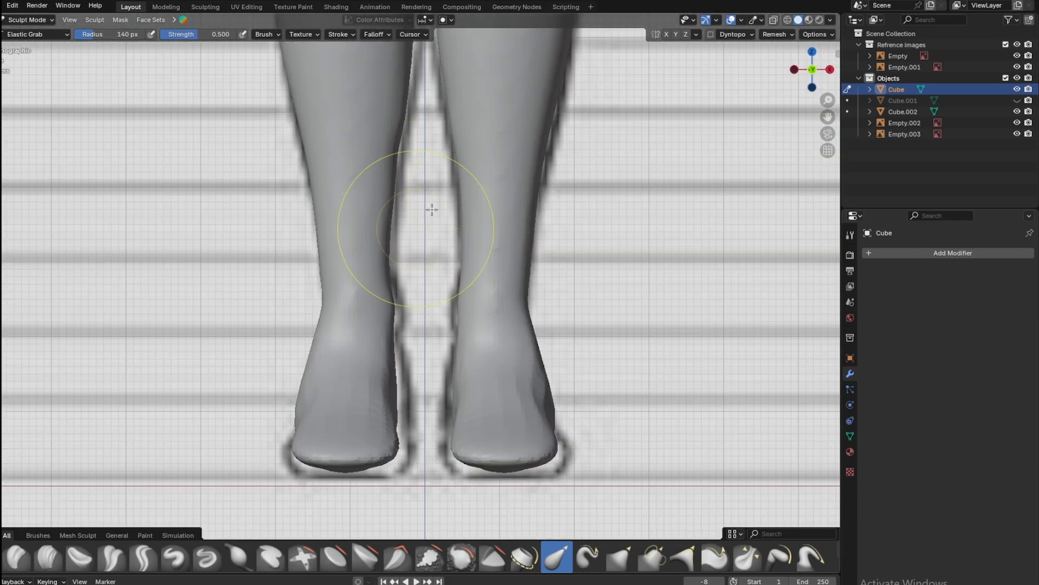
scroll(470, 270, up, 12)
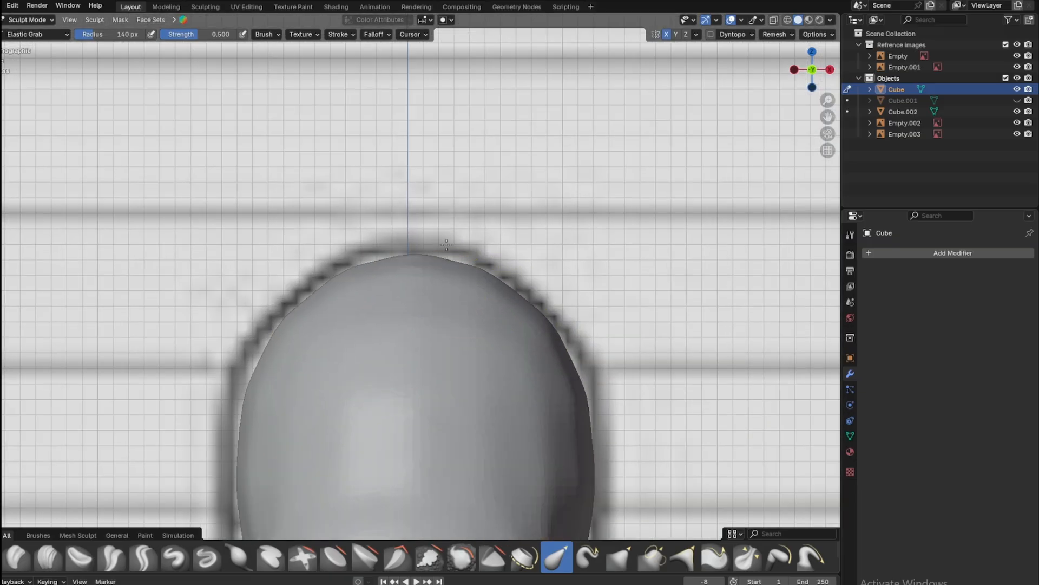
shift+middle_drag(502, 375, 503, 212)
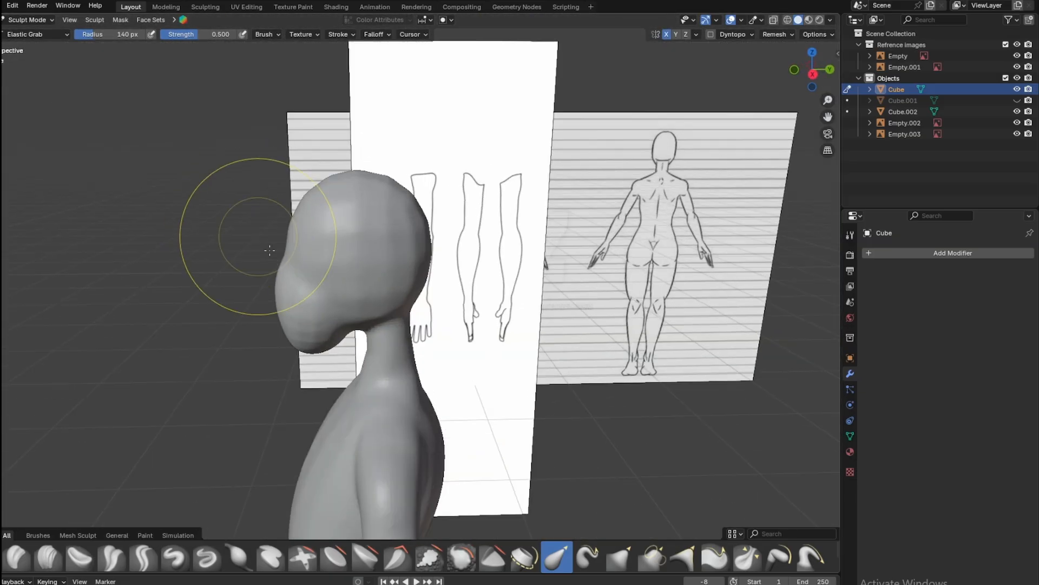
middle_drag(232, 232, 557, 255)
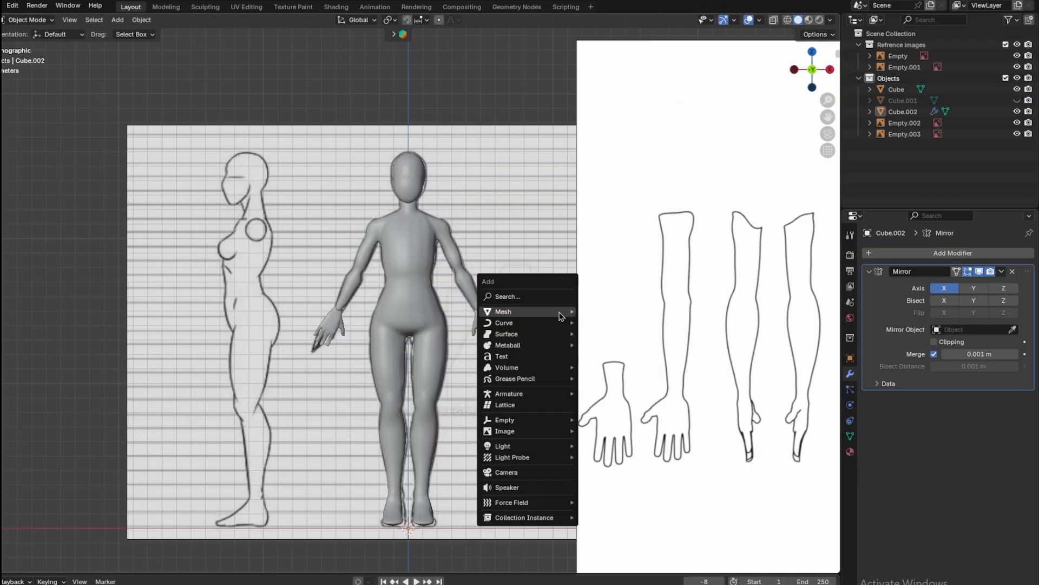
Step: Add a cube with a level 2 Subdivision modifier and turn off Optimal Display
mouse_move(561, 316)
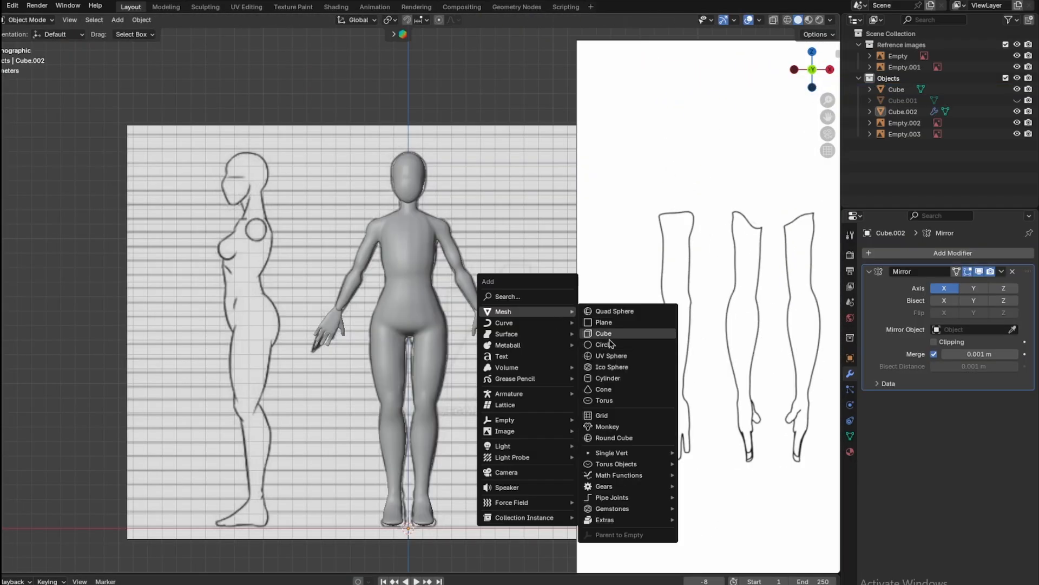
click(607, 334)
key(ctrl+2)
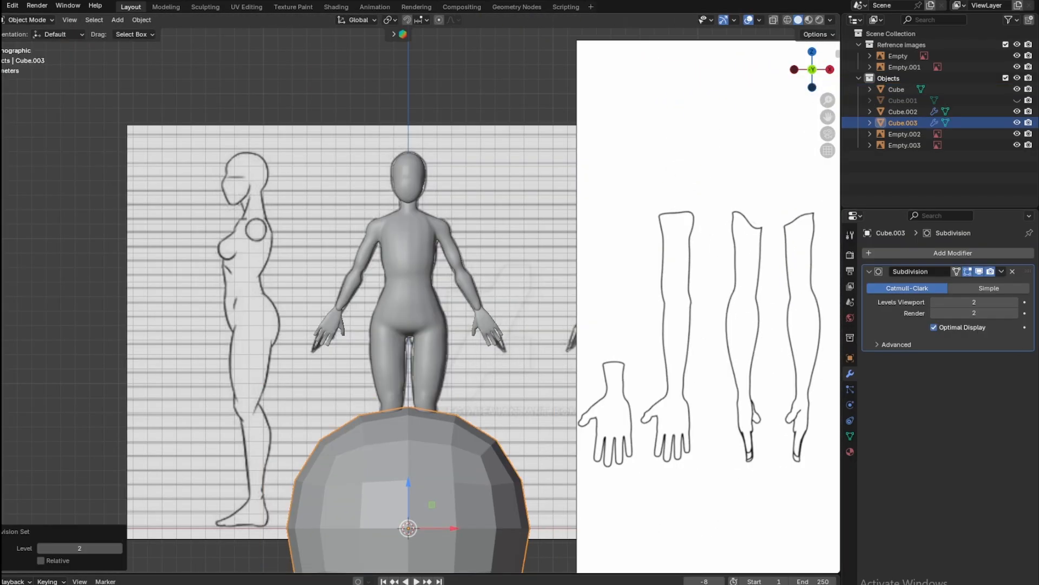
click(934, 327)
Step: Position the new cube's mesh behind the hips along Y and move it 0.22731 m along X over one buttock
key(Tab)
key(KP_3)
drag(589, 278, 461, 278)
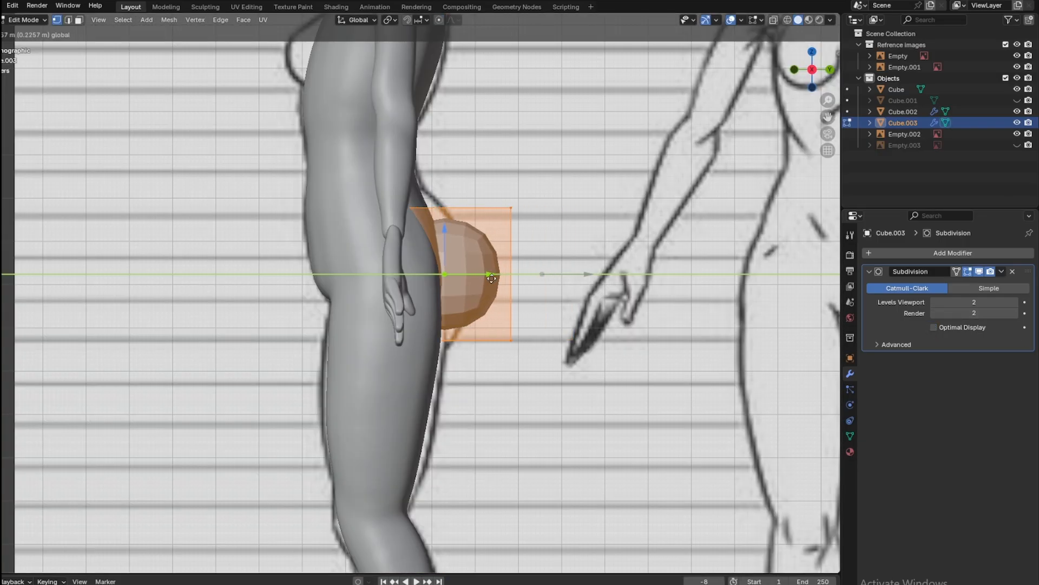
middle_drag(461, 278, 347, 292)
drag(422, 278, 325, 270)
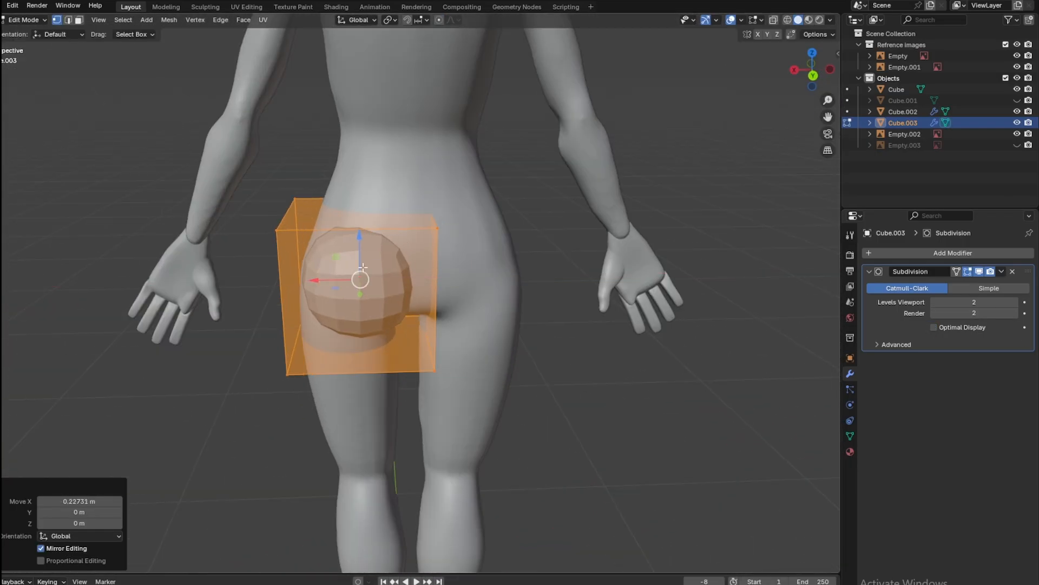
Step: In side view, raise the cube's upper vertices along Z and shift them along Y to follow the buttock's upper contour
middle_drag(329, 267, 408, 260)
scroll(407, 260, up, 1)
click(804, 77)
scroll(587, 141, up, 1)
shift+middle_drag(589, 135, 567, 198)
key(shift+z)
drag(567, 199, 222, 265)
key(shift+z)
drag(391, 183, 391, 143)
key(shift+z)
drag(430, 186, 402, 175)
drag(362, 130, 362, 120)
drag(405, 166, 401, 165)
Step: Lower the cube's bottom vertices along Z and adjust them along Y to follow the buttock's lower contour
shift+middle_drag(542, 488, 531, 419)
drag(532, 418, 238, 357)
drag(384, 354, 390, 404)
drag(420, 437, 424, 436)
drag(381, 400, 381, 405)
key(shift+z)
Step: Nudge the entire buttock mesh slightly sideways and leave its mesh editing
middle_drag(413, 391, 325, 374)
key(a)
drag(321, 296, 324, 295)
key(Tab)
key(alt+a)
Step: In front view, move the inner vertices of the buttock mesh 0.002687 m along X
middle_drag(324, 295, 563, 303)
click(812, 71)
scroll(411, 369, up, 3)
click(412, 365)
key(Tab)
scroll(411, 365, up, 2)
key(shift+z)
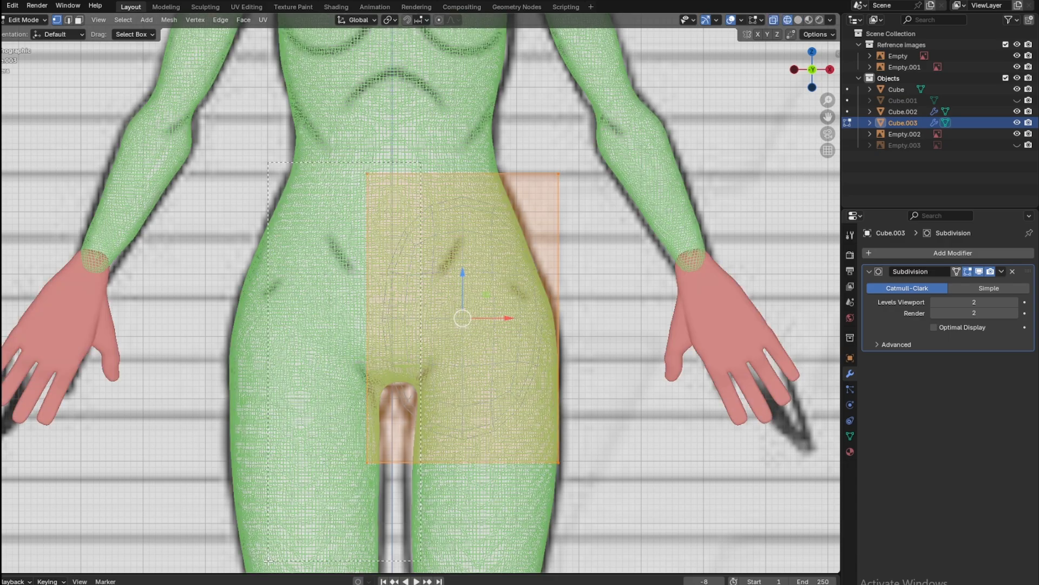
drag(422, 149, 325, 492)
key(shift+z)
shift+middle_drag(400, 336, 397, 307)
key(shift+z)
drag(405, 290, 408, 290)
scroll(408, 296, up, 1)
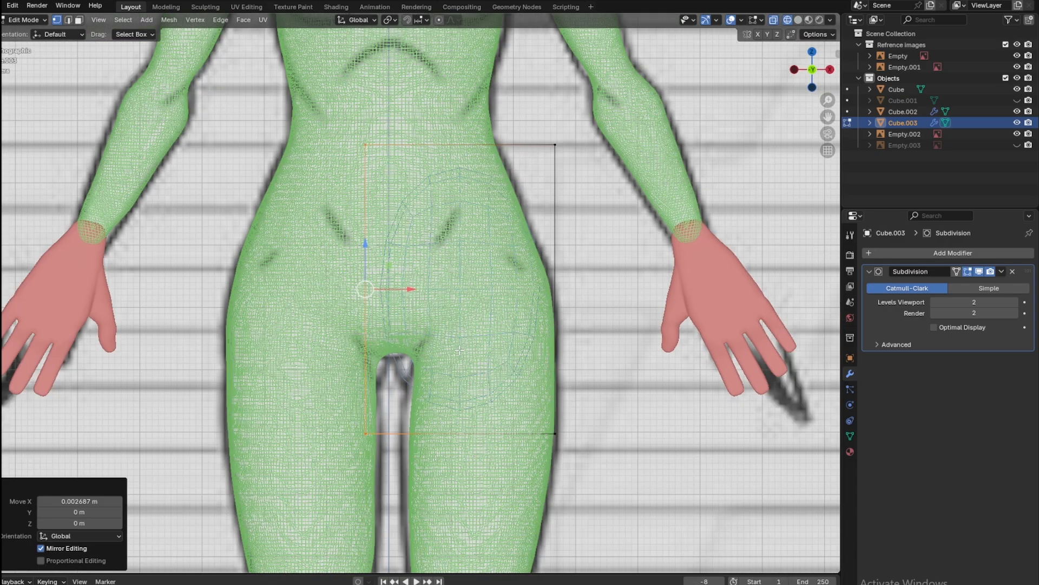
Step: Raise the bottom vertices of the buttock mesh along Z and return to Object Mode
scroll(406, 297, down, 2)
drag(316, 371, 568, 444)
drag(455, 373, 452, 351)
key(shift+z)
middle_drag(487, 353, 290, 369)
click(806, 70)
key(shift+z)
middle_drag(419, 365, 411, 352)
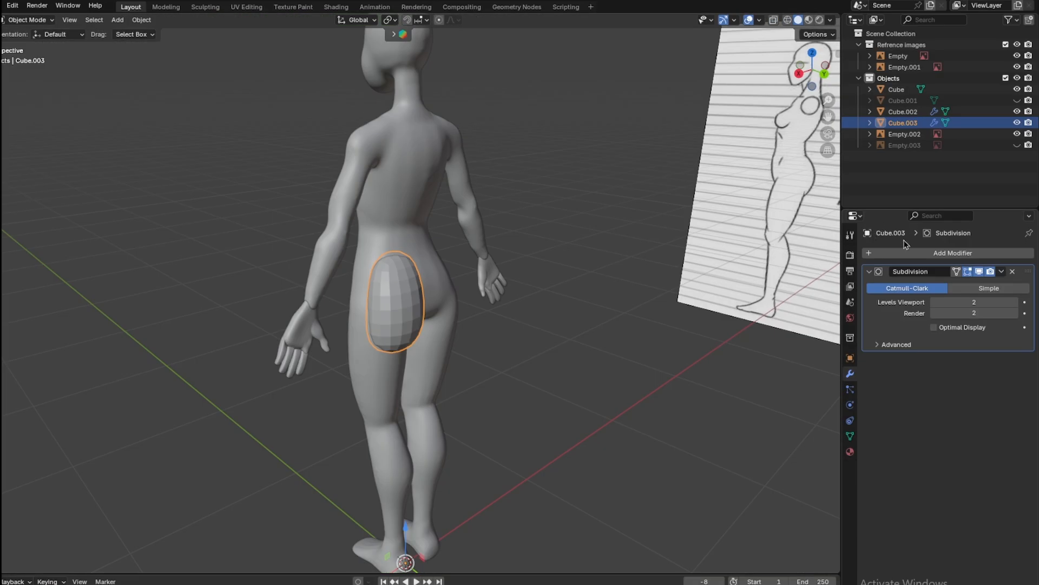
Step: Add a Mirror modifier on the X axis to the buttock mesh
click(903, 253)
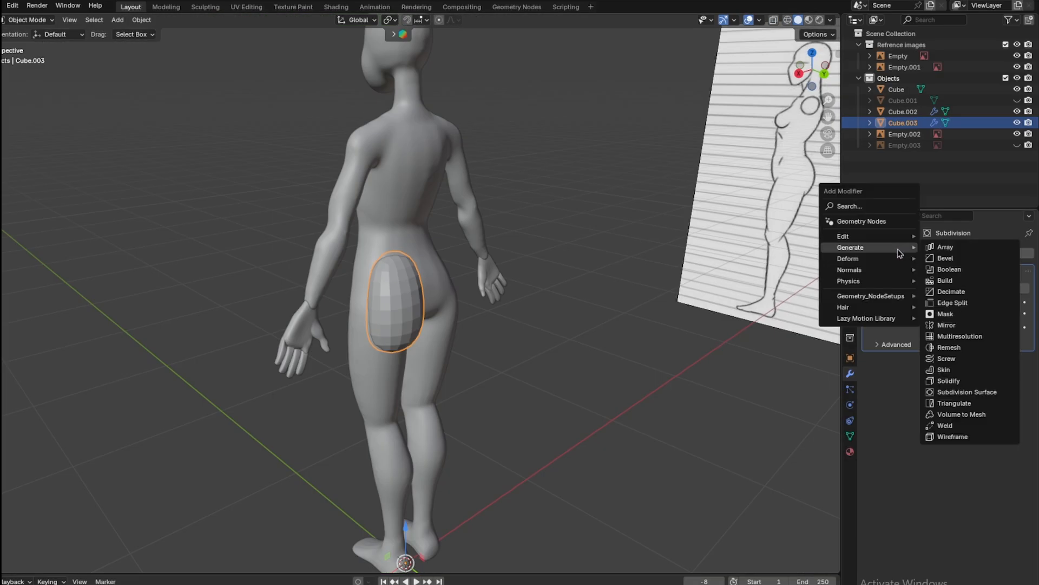
mouse_move(875, 251)
click(946, 325)
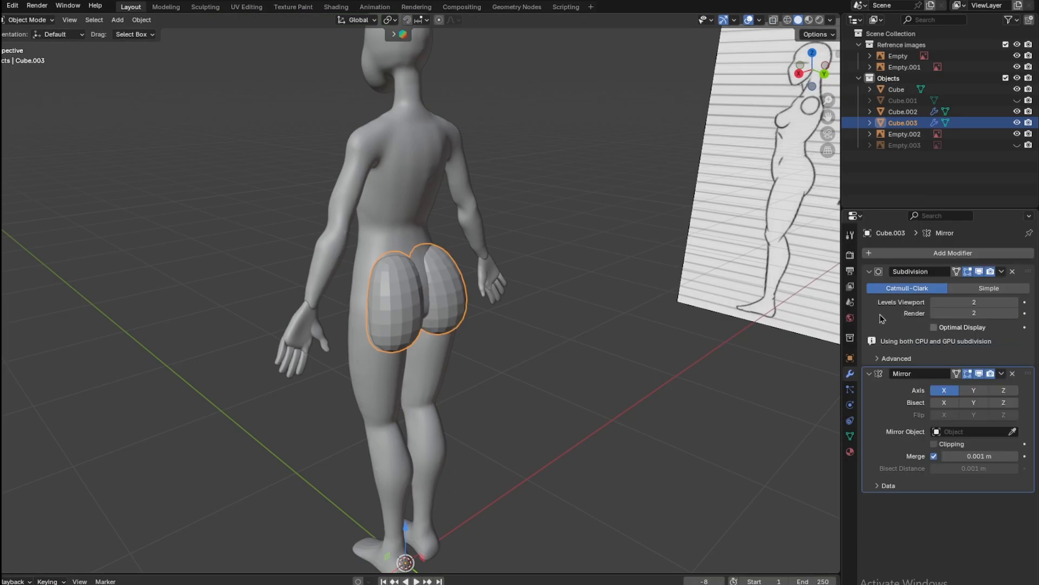
middle_drag(433, 303, 493, 303)
Step: Apply the Subdivision and Mirror modifiers and join the buttocks mesh to the body
key(ctrl+z)
key(ctrl+z)
key(ctrl+z)
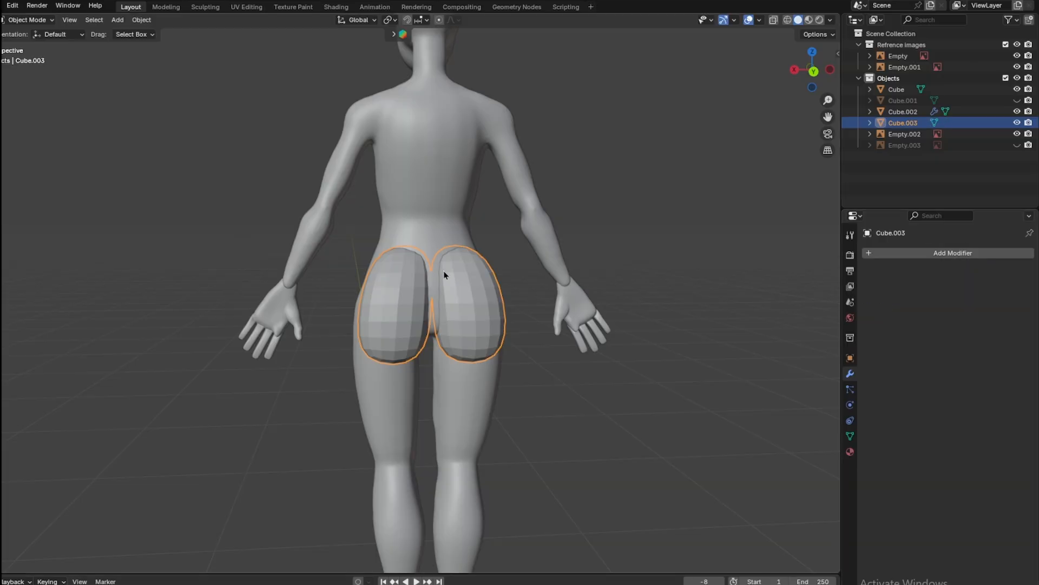
Step: Switch the joined body to Sculpt Mode, adjust its voxel size and remesh it to merge the buttocks
click(29, 20)
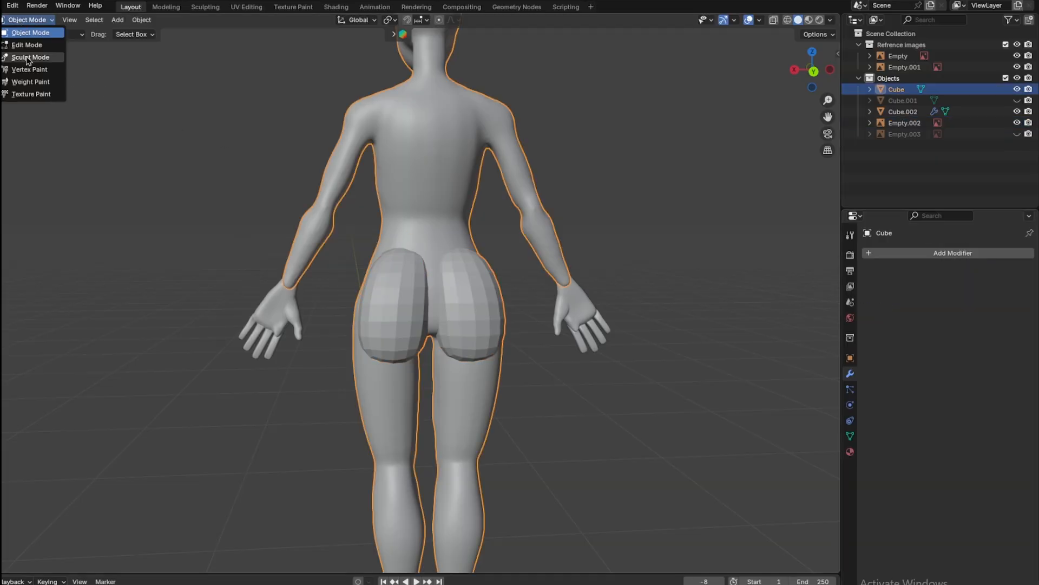
click(32, 49)
scroll(536, 220, down, 2)
key(r)
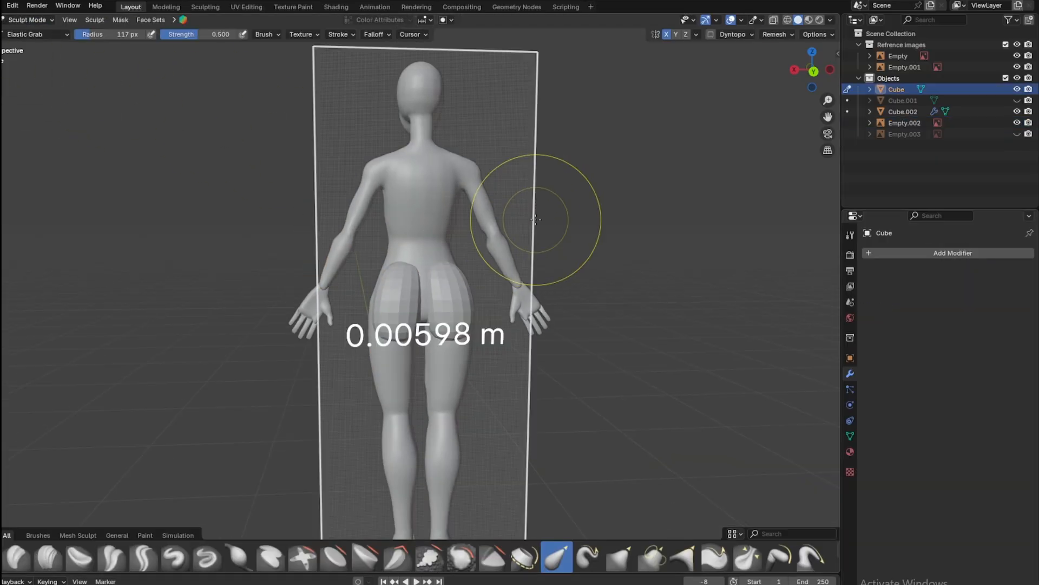
click(482, 256)
scroll(440, 283, up, 5)
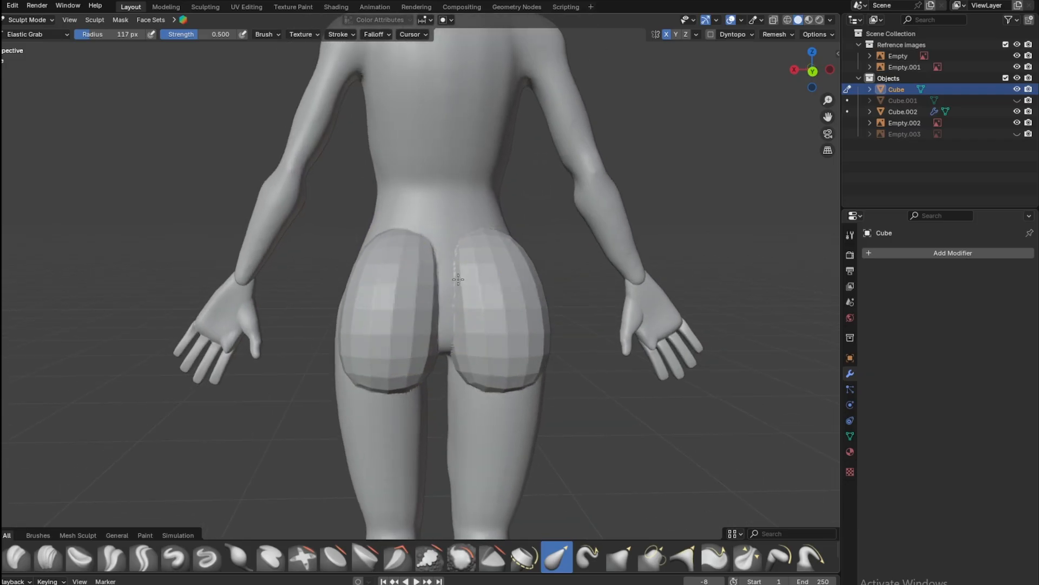
middle_drag(405, 325, 429, 387)
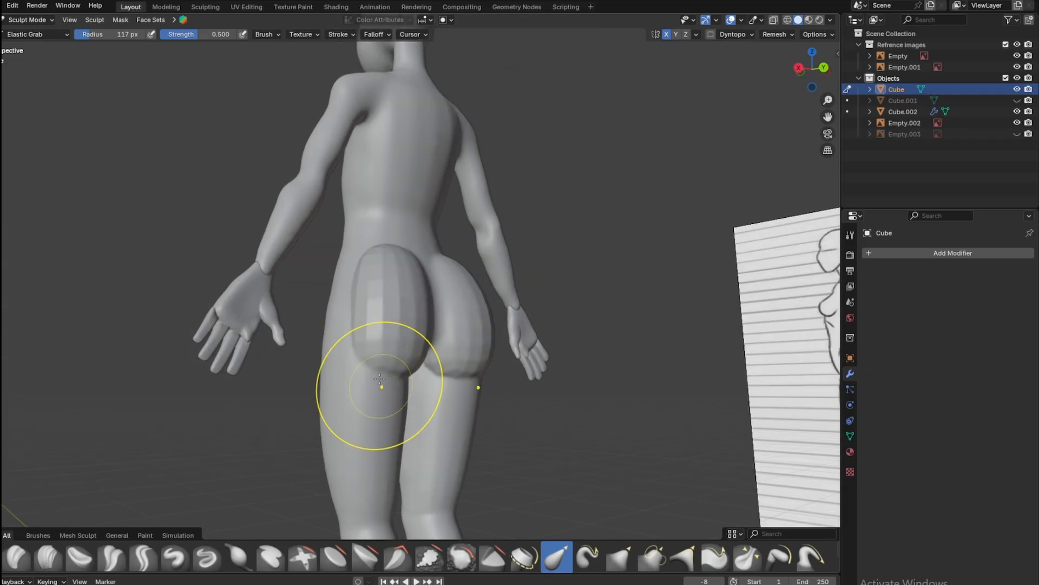
mouse_move(479, 347)
middle_down()
mouse_move(493, 350)
mouse_move(477, 306)
mouse_move(336, 457)
middle_up()
Step: Return to Object Mode in front view and add a cube with a level 2 Subdivision modifier
key(KP_1)
scroll(446, 375, down, 4)
key(ctrl+Tab)
key(shift+a)
mouse_move(443, 378)
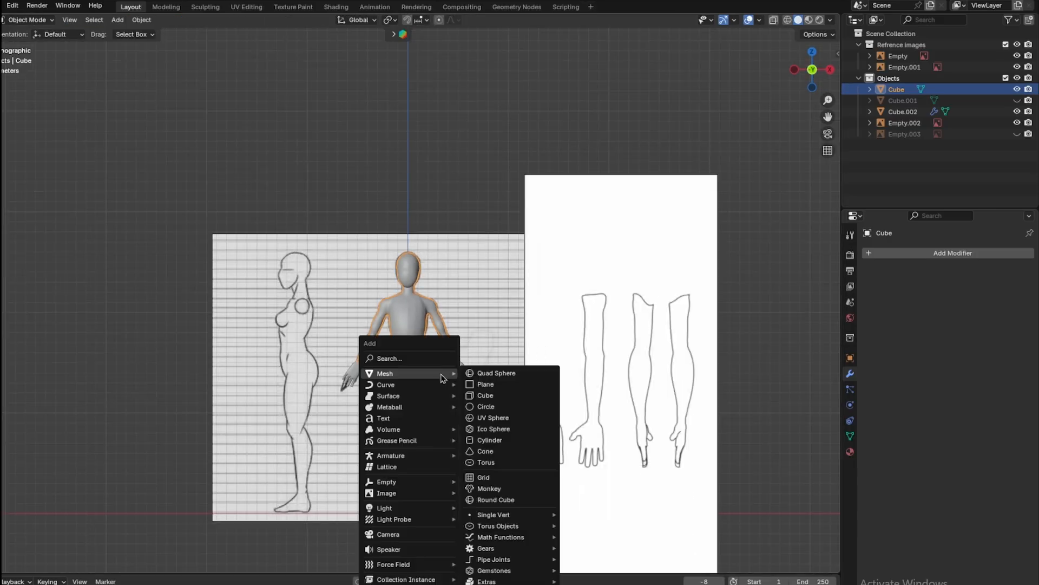
click(512, 401)
key(ctrl+2)
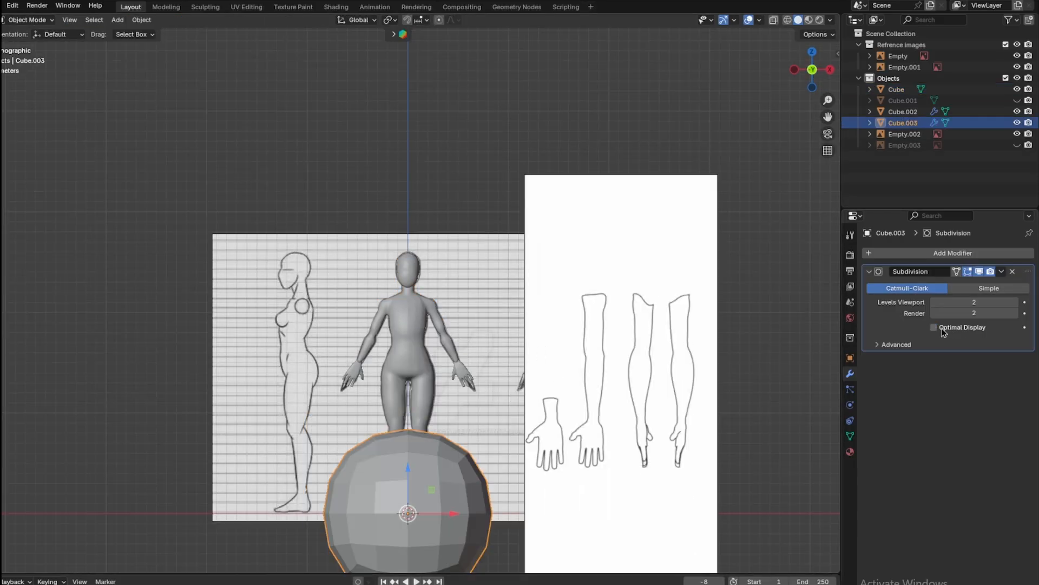
Step: Raise the new cube's mesh to the chest, scale it down and move it 0.077647 m along X
key(Tab)
key(g)
key(z)
key(s)
drag(421, 260, 412, 227)
click(454, 271)
key(s)
click(503, 266)
drag(441, 271, 447, 272)
click(448, 272)
scroll(450, 271, up, 7)
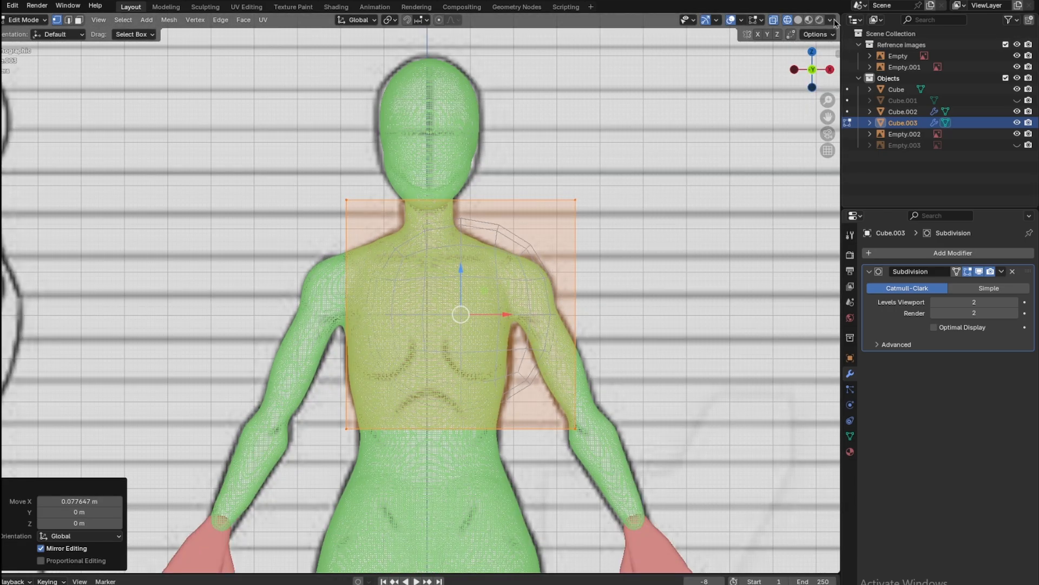
Step: In side view, move the mesh -0.09674 m along Y, lower it, scale it to 0.363 and align it with the breast outline
click(831, 20)
click(794, 75)
key(KP_3)
scroll(449, 379, up, 2)
drag(564, 275, 505, 275)
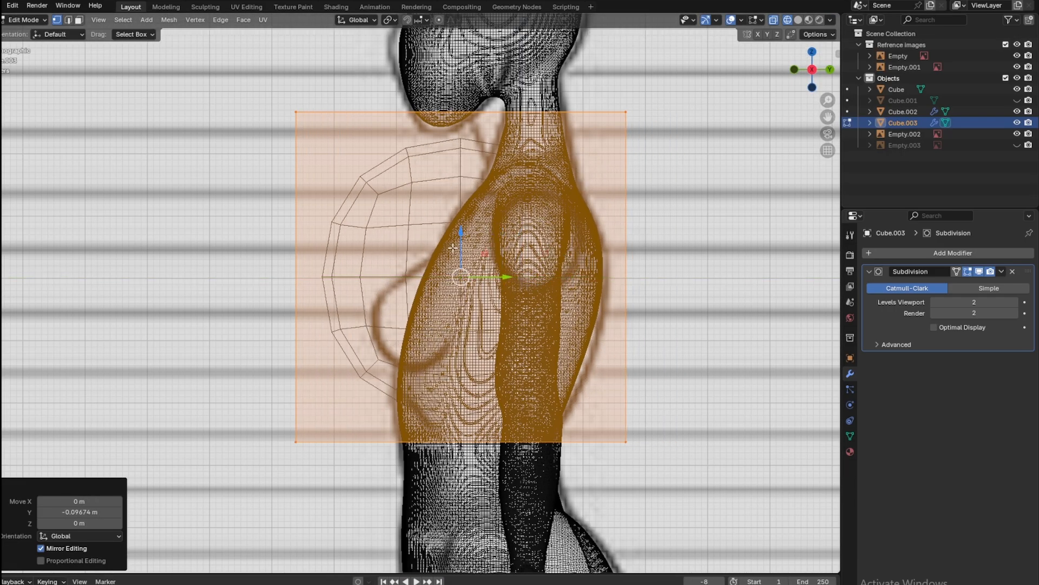
drag(461, 230, 461, 256)
key(s)
click(521, 265)
key(g)
key(y)
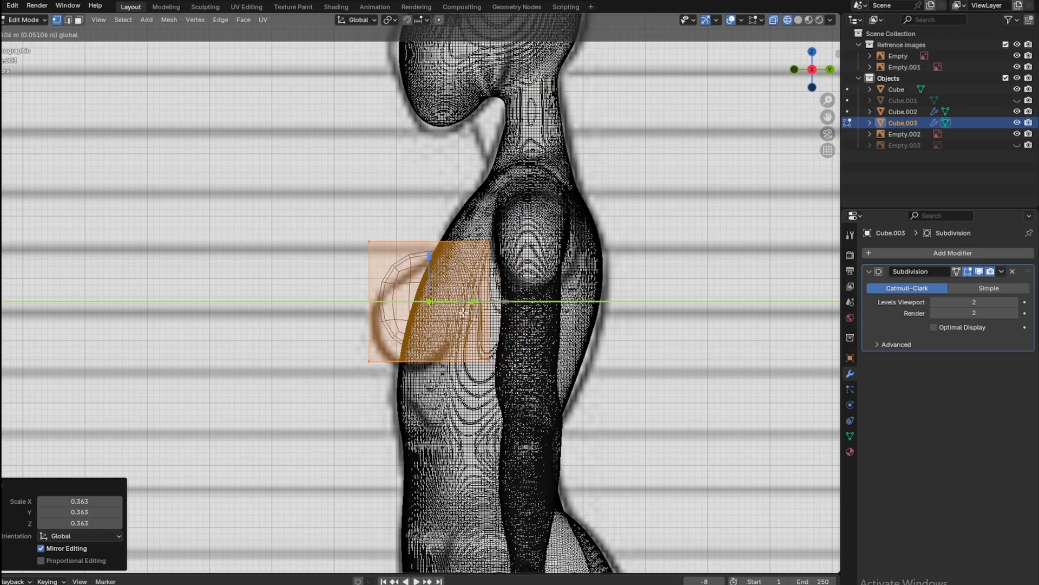
click(463, 312)
Step: Color the wireframes per object and shift the front upper and front lower vertices along Y to round the breast profile
click(829, 20)
click(875, 75)
scroll(466, 172, up, 4)
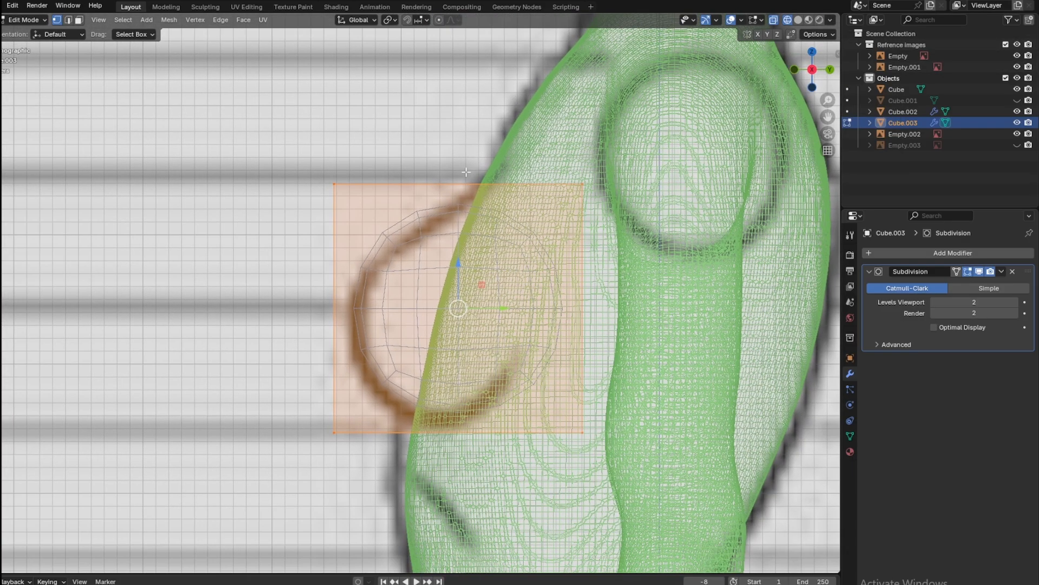
click(598, 176)
key(g)
key(z)
drag(328, 190, 387, 226)
key(g)
key(y)
click(381, 211)
drag(327, 413, 371, 444)
key(g)
key(y)
click(366, 442)
Step: Raise the upper back vertices of the breast mesh along Z and move them backward along Y into the chest
drag(550, 229, 696, 88)
scroll(677, 97, down, 3)
scroll(582, 121, up, 1)
shift+middle_drag(582, 122, 559, 171)
drag(559, 170, 560, 131)
drag(594, 158, 643, 158)
Step: Lower the upper front vertices of the breast mesh along Z to match the side outline
scroll(390, 298, up, 1)
shift+middle_drag(390, 297, 481, 190)
drag(396, 153, 447, 174)
drag(394, 131, 394, 152)
scroll(403, 190, down, 2)
Step: In front view, move the entire breast mesh 0.037323 m along X onto the drawn breast
key(KP_1)
shift+middle_drag(457, 238, 457, 260)
key(a)
drag(487, 273, 517, 280)
shift+middle_drag(537, 305, 510, 314)
scroll(510, 314, up, 1)
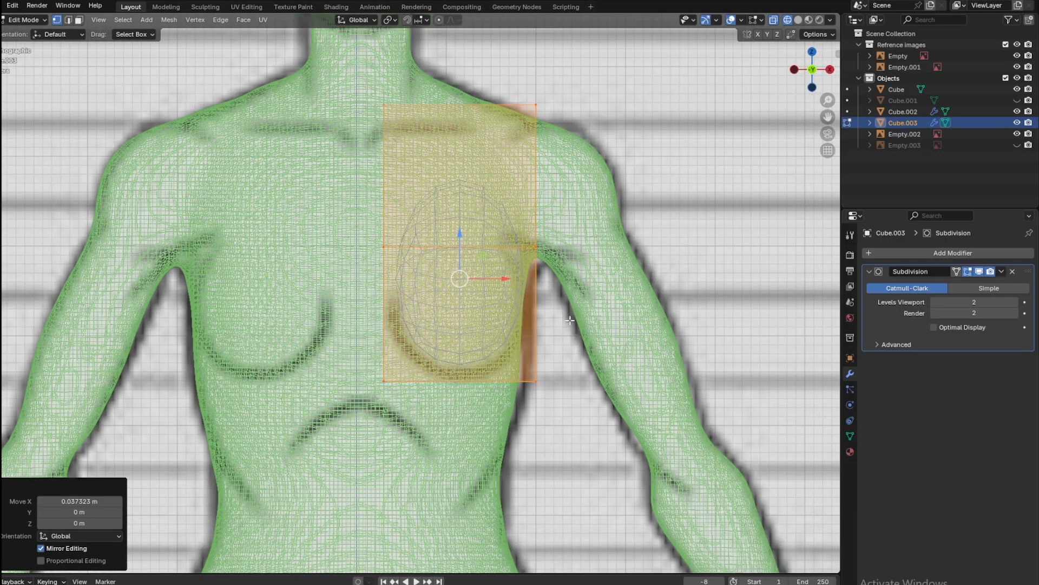
Step: Lower the bottom vertices of the breast mesh and move its inner upper back vertices -0.02115 m along X
drag(369, 407, 552, 359)
drag(459, 338, 459, 346)
drag(459, 345, 459, 346)
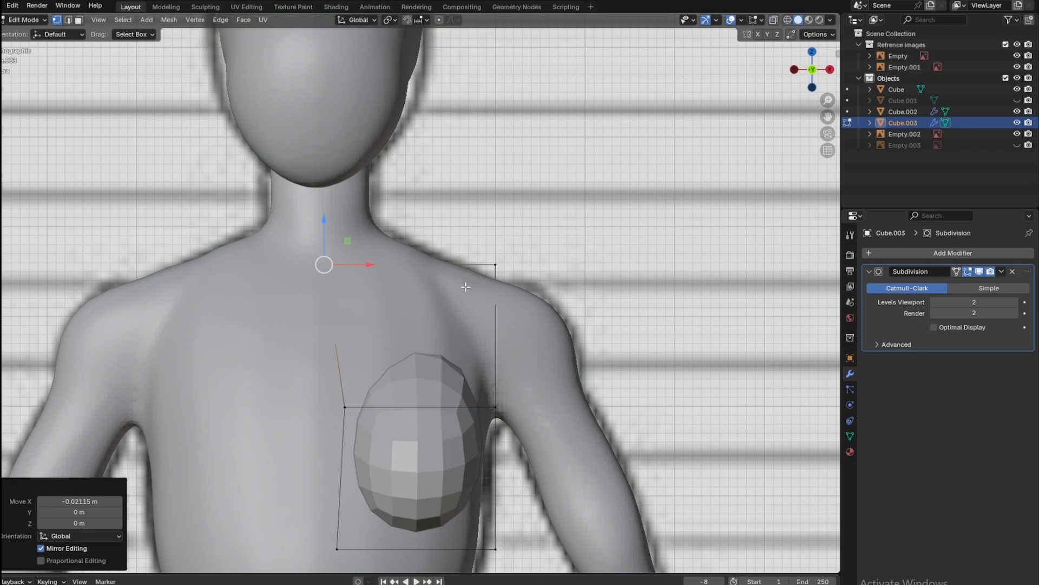
Step: Nudge the whole breast mesh into place against the chest and return to Object Mode
scroll(466, 287, down, 4)
middle_drag(466, 287, 534, 320)
key(a)
scroll(545, 349, up, 2)
drag(469, 362, 462, 361)
mouse_move(806, 78)
mouse_down()
mouse_move(717, 82)
mouse_move(777, 87)
mouse_move(798, 65)
mouse_up()
scroll(524, 335, down, 3)
key(Tab)
middle_drag(524, 336, 875, 238)
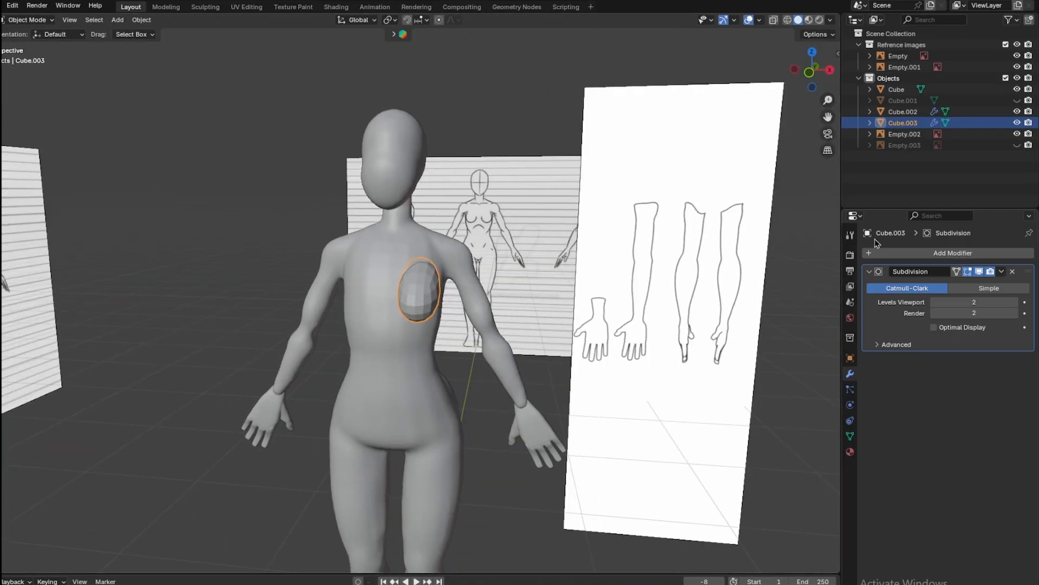
Step: Add a Mirror modifier to the breast mesh and apply both the Subdivision and Mirror modifiers
click(979, 253)
mouse_move(969, 262)
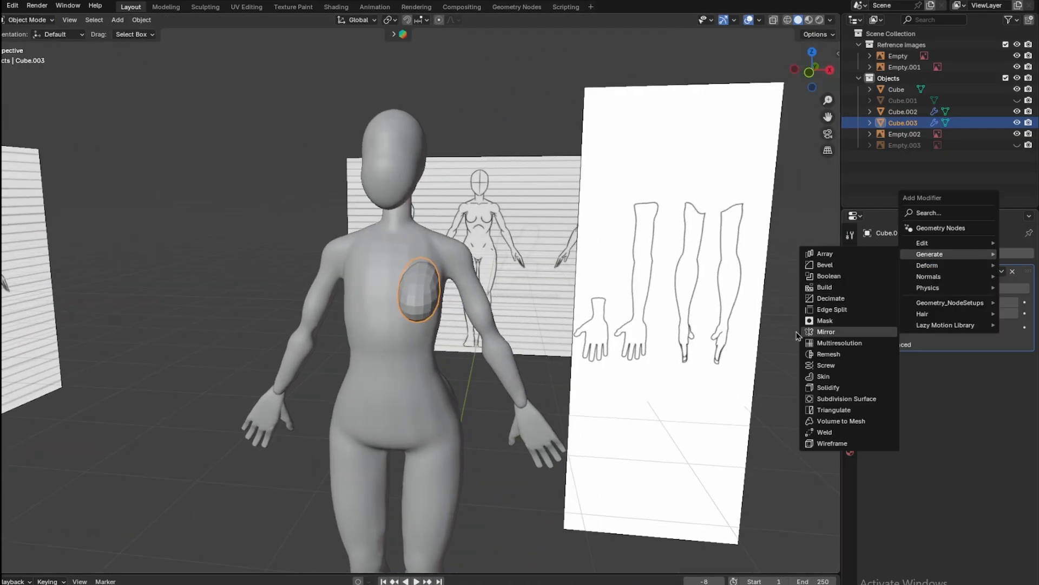
click(813, 335)
middle_drag(810, 335, 839, 301)
key(ctrl+a)
key(ctrl+a)
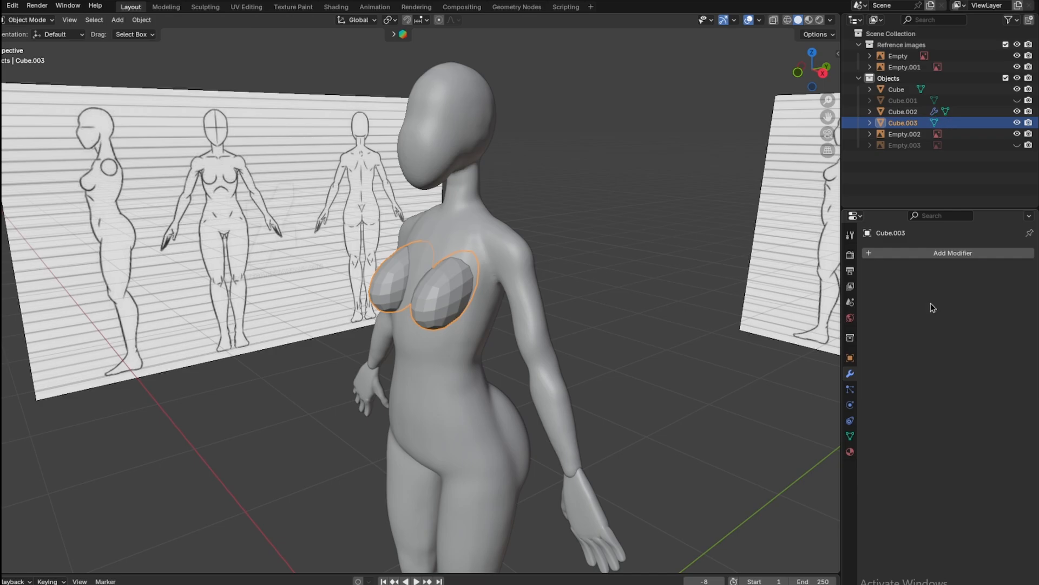
Step: Join the breasts mesh to the body and switch the combined object to Sculpt Mode
middle_drag(418, 314, 476, 294)
shift+click(432, 222)
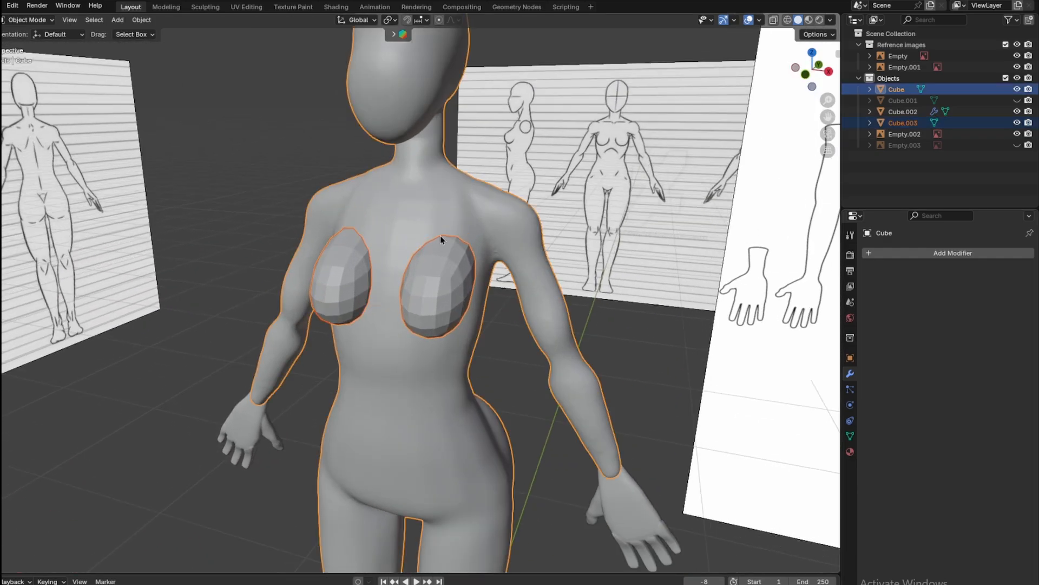
key(ctrl+j)
middle_drag(440, 236, 467, 234)
click(30, 20)
click(28, 56)
scroll(466, 198, down, 2)
middle_drag(466, 198, 491, 199)
scroll(429, 265, up, 4)
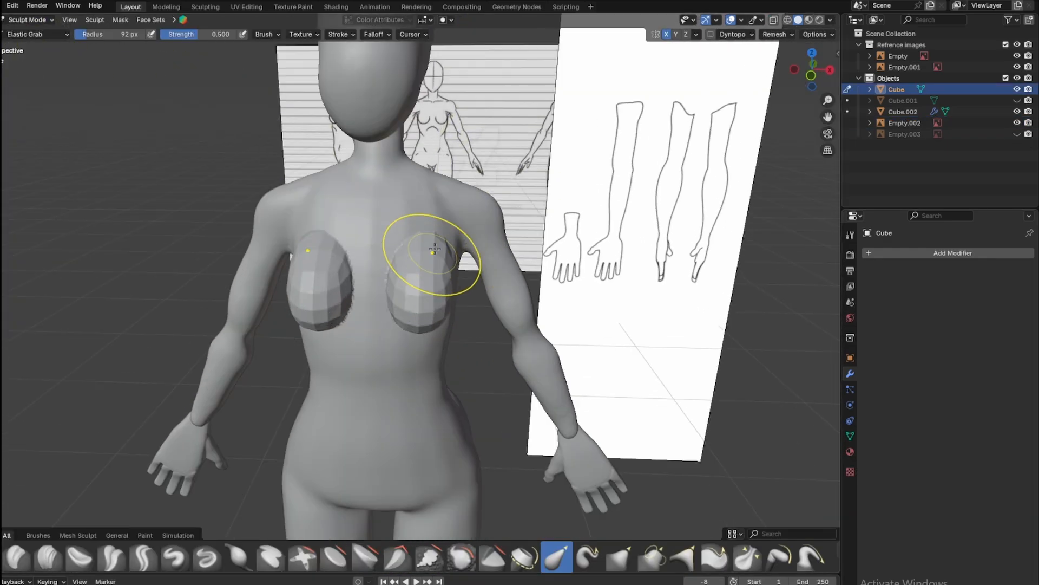
Step: Adjust the shape of the breasts on the chest with a short, slightly downward, X-symmetric Elastic Grab stroke
middle_drag(429, 264, 386, 262)
scroll(373, 304, up, 2)
mouse_move(314, 357)
middle_down()
mouse_move(368, 325)
mouse_move(324, 299)
middle_up()
scroll(444, 278, down, 4)
mouse_move(444, 277)
middle_down()
mouse_move(442, 295)
mouse_move(467, 269)
mouse_move(395, 260)
middle_up()
scroll(466, 270, down, 3)
scroll(466, 268, up, 6)
drag(483, 249, 476, 270)
Step: Examine the breasts and torso from several angles and in the straight front view against the reference drawing
mouse_move(460, 293)
middle_down()
mouse_move(490, 259)
mouse_move(536, 255)
middle_up()
scroll(376, 271, down, 2)
middle_drag(376, 271, 303, 295)
middle_drag(385, 346, 435, 369)
scroll(435, 368, down, 5)
scroll(444, 325, up, 2)
click(811, 73)
scroll(429, 290, up, 2)
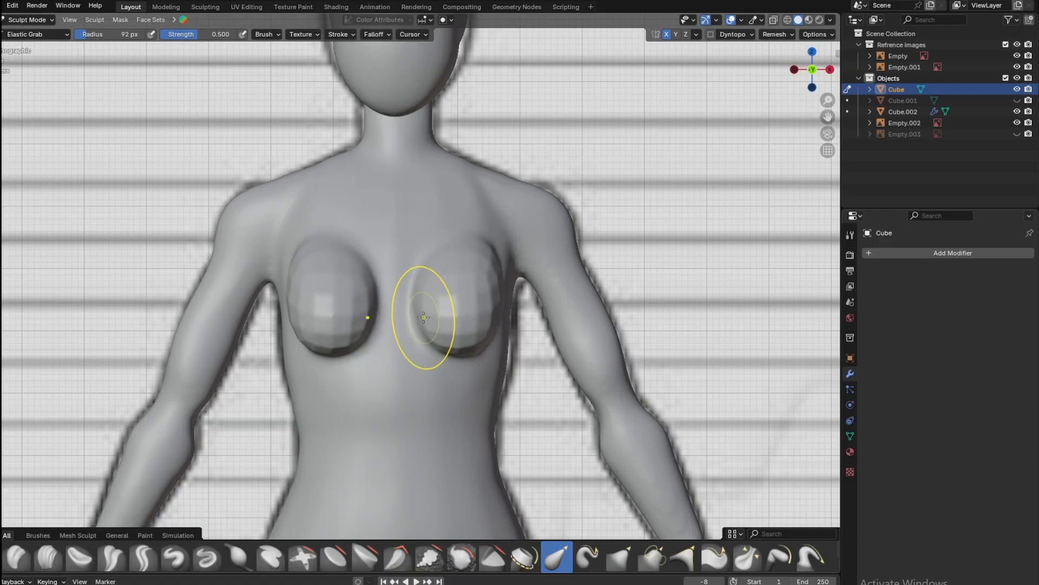
scroll(423, 317, down, 2)
mouse_move(439, 333)
middle_down()
mouse_move(443, 302)
mouse_move(394, 301)
mouse_move(308, 246)
mouse_move(480, 269)
mouse_move(407, 291)
mouse_move(404, 278)
middle_up()
scroll(454, 297, up, 2)
scroll(405, 287, down, 2)
middle_drag(320, 433, 407, 405)
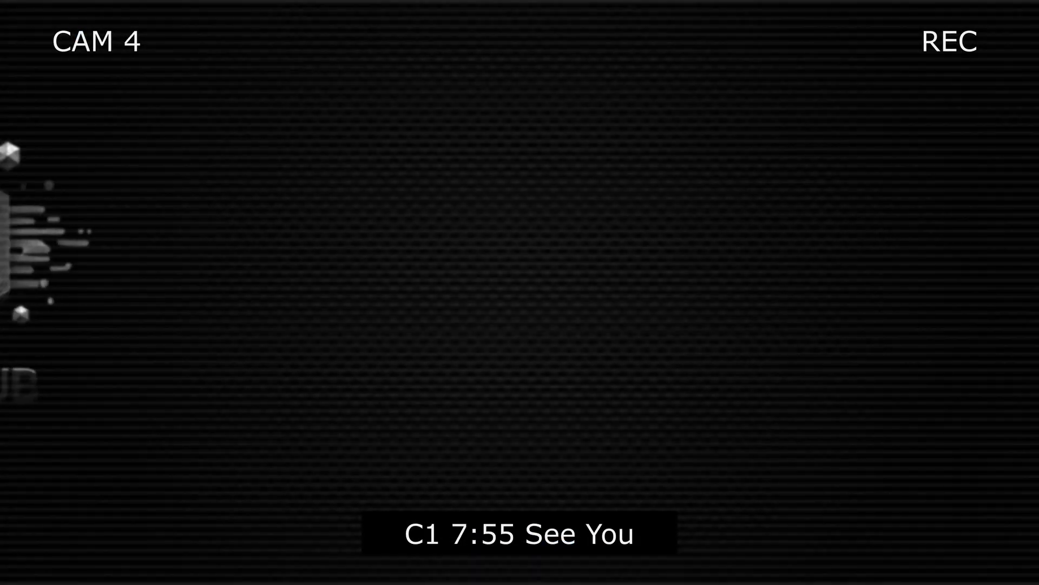